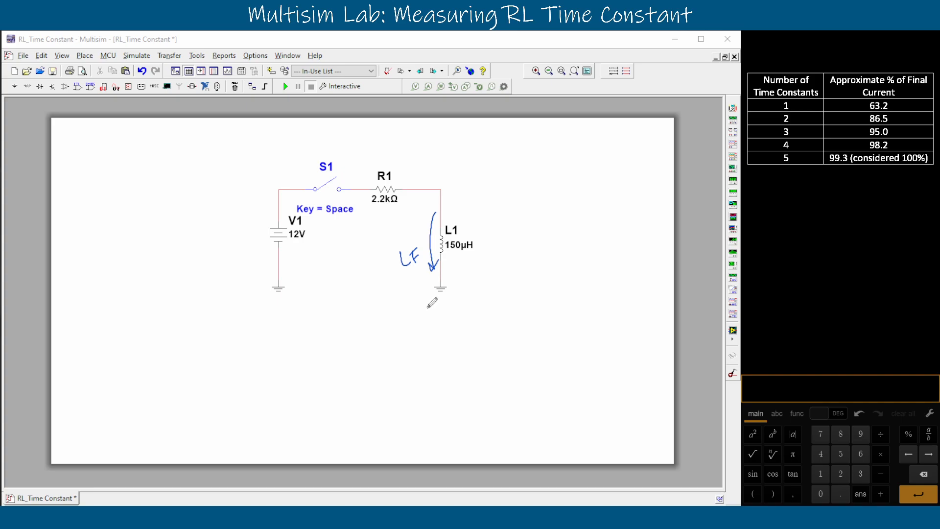
Sketch a speaker at the R1–L1 node with circled HF and LF labels on the circuit, and clear the annotations.
mouse_move(443, 182)
left_mouse_down()
mouse_move(515, 160)
mouse_move(498, 162)
mouse_move(536, 142)
mouse_move(506, 151)
mouse_move(540, 163)
mouse_move(578, 137)
mouse_move(593, 153)
left_mouse_up()
left_click_drag(562, 165, 583, 176)
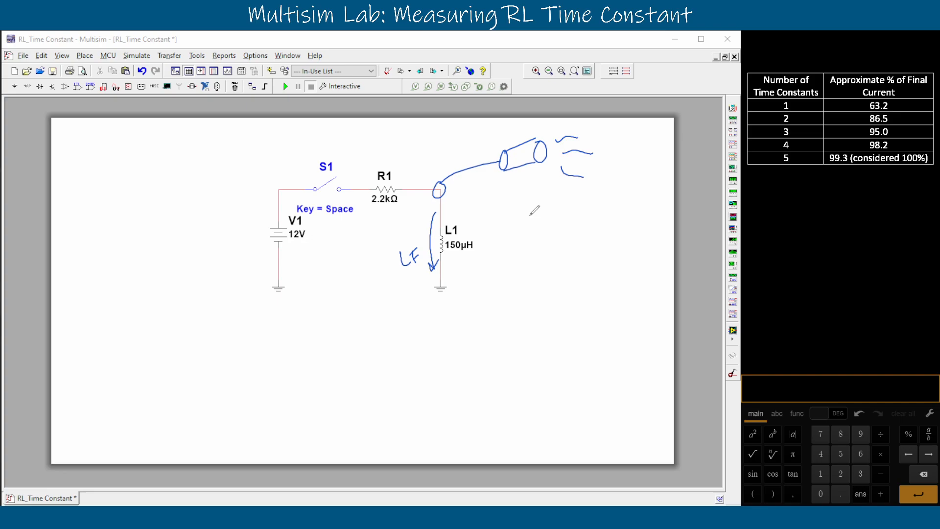
mouse_move(415, 238)
left_mouse_down()
mouse_move(394, 269)
mouse_move(420, 263)
left_mouse_up()
left_click_drag(454, 153, 453, 166)
mouse_move(456, 161)
left_mouse_down()
mouse_move(474, 147)
mouse_move(447, 160)
mouse_move(476, 138)
mouse_move(467, 150)
left_mouse_up()
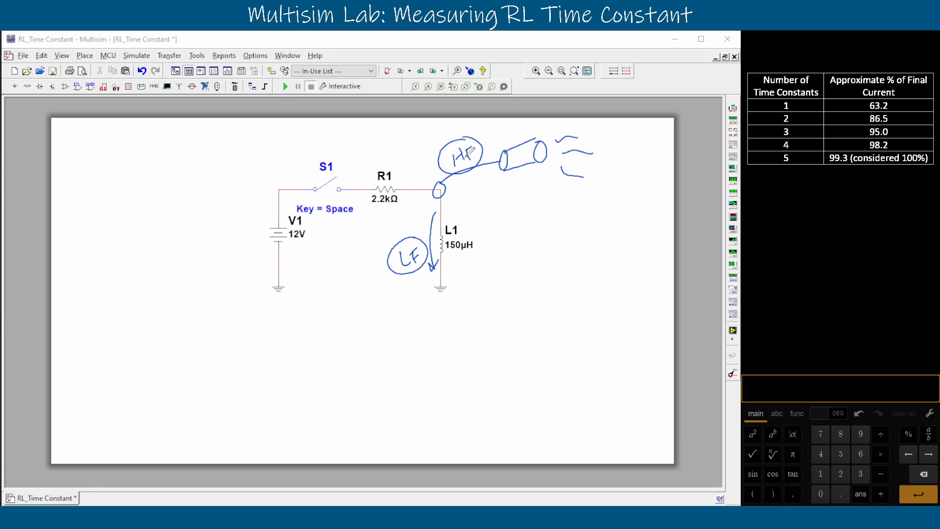
mouse_move(434, 127)
left_mouse_down()
mouse_move(440, 135)
mouse_move(450, 127)
left_mouse_up()
mouse_move(465, 211)
left_mouse_down()
mouse_move(397, 233)
mouse_move(451, 226)
left_mouse_up()
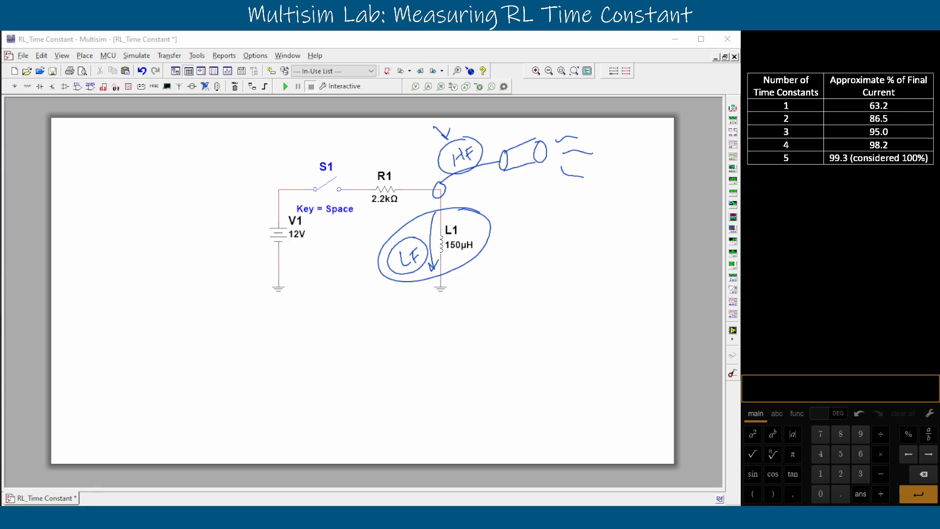
key("Escape")
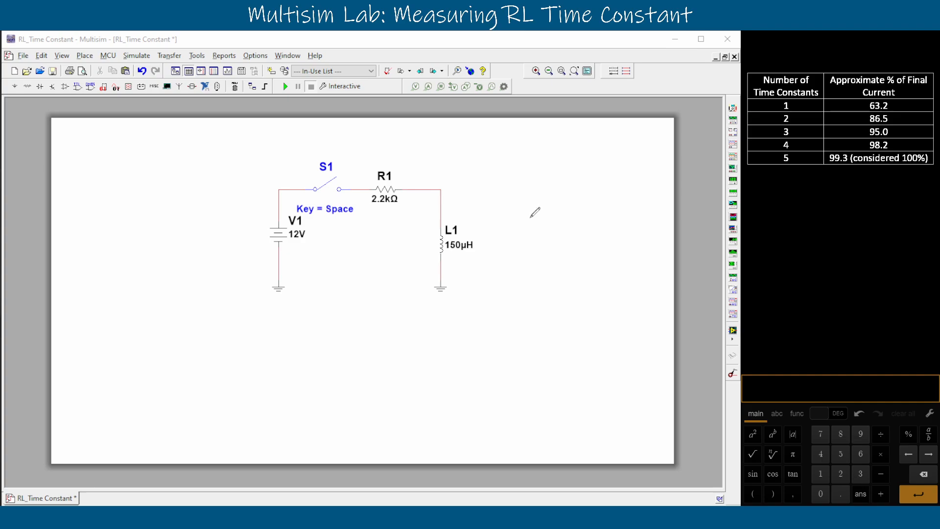
Write the formula τ = L/R beside the circuit and evaluate (150·10^-6)/2200 in the calculator.
left_click_drag(514, 203, 534, 204)
mouse_move(525, 212)
left_mouse_down()
mouse_move(580, 196)
mouse_move(566, 222)
left_mouse_up()
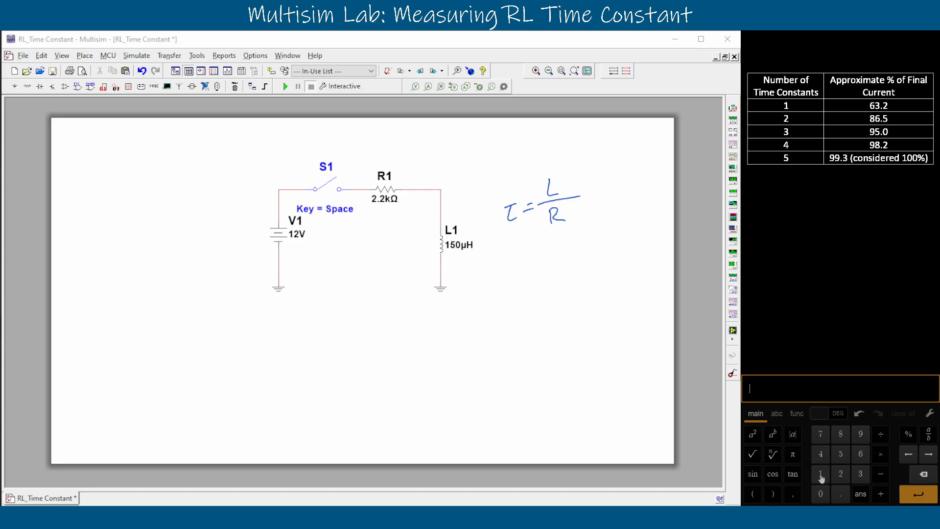
type("(150")
left_click(880, 460)
left_click(821, 476)
left_click(819, 495)
left_click(774, 434)
left_click(880, 474)
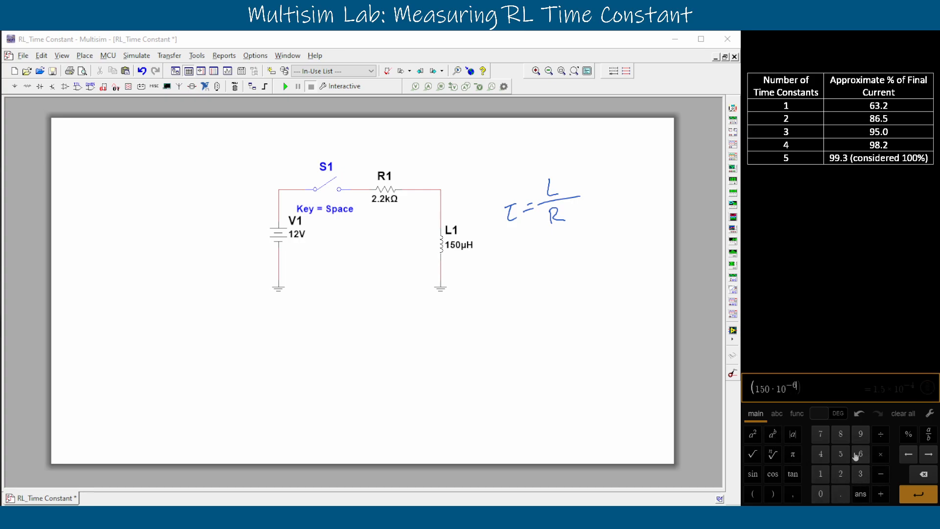
left_click(860, 454)
type("/")
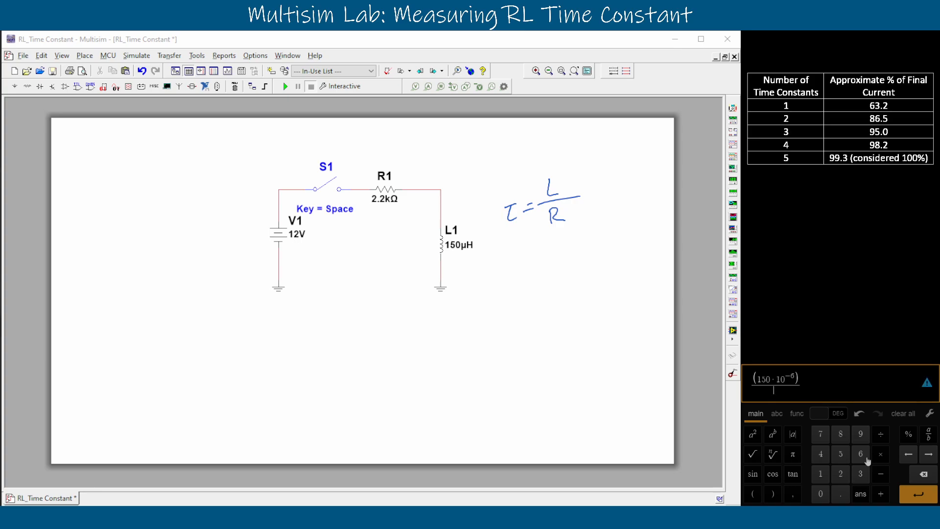
type("2200")
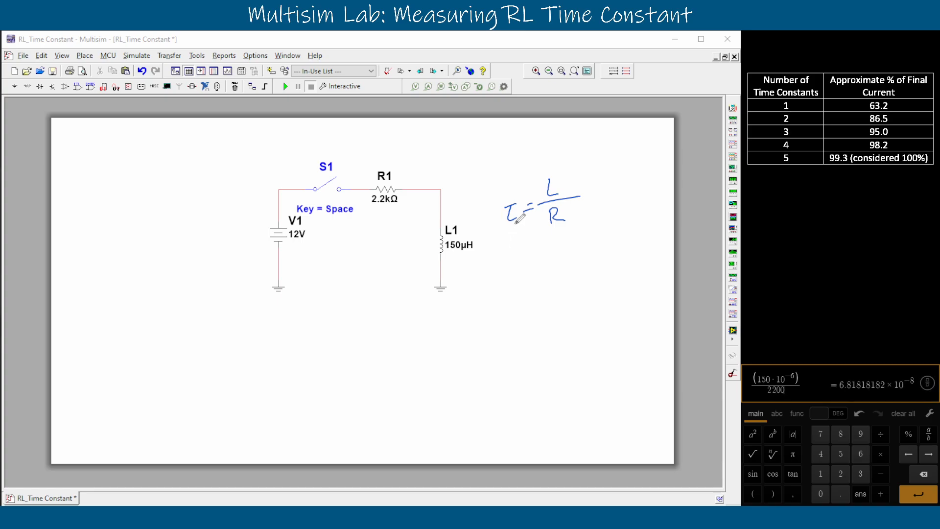
Write the calculated time constant as τ = 68.2 nS below the formula.
left_click_drag(509, 239, 514, 247)
left_click_drag(501, 240, 530, 235)
mouse_move(523, 242)
left_mouse_down()
mouse_move(574, 232)
mouse_move(590, 244)
mouse_move(599, 232)
mouse_move(594, 241)
left_mouse_up()
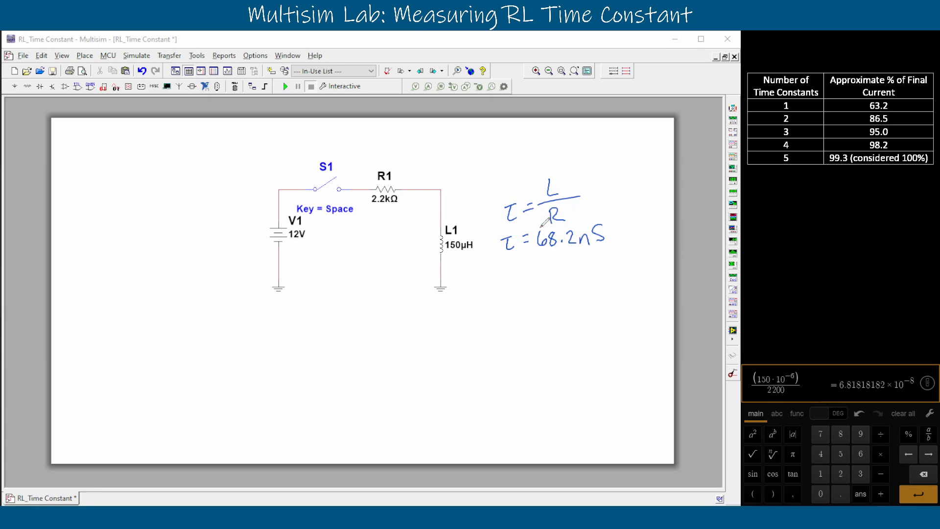
Circle switch S1 and underline the calculated time constant, and undo both marks.
mouse_move(326, 160)
left_mouse_down()
mouse_move(349, 198)
mouse_move(326, 139)
left_mouse_up()
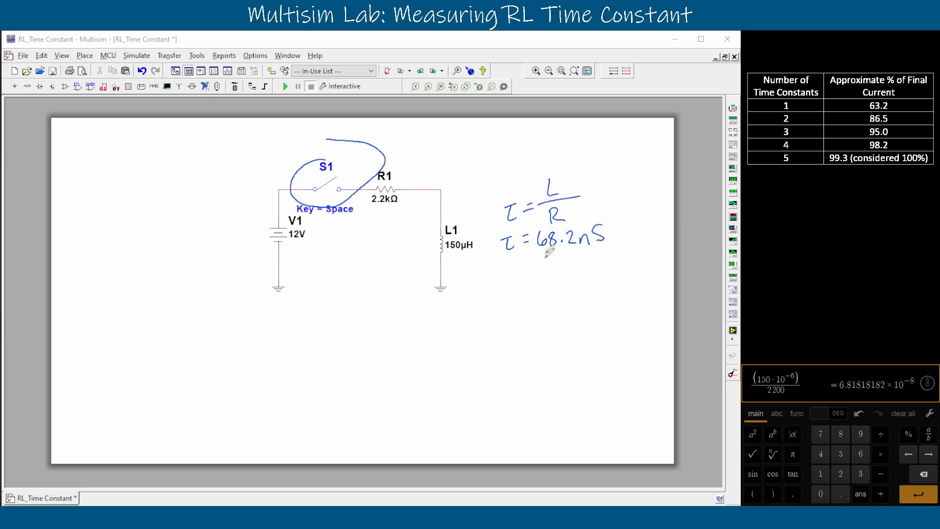
left_click_drag(543, 253, 635, 250)
key("ctrl+z")
key("ctrl+z")
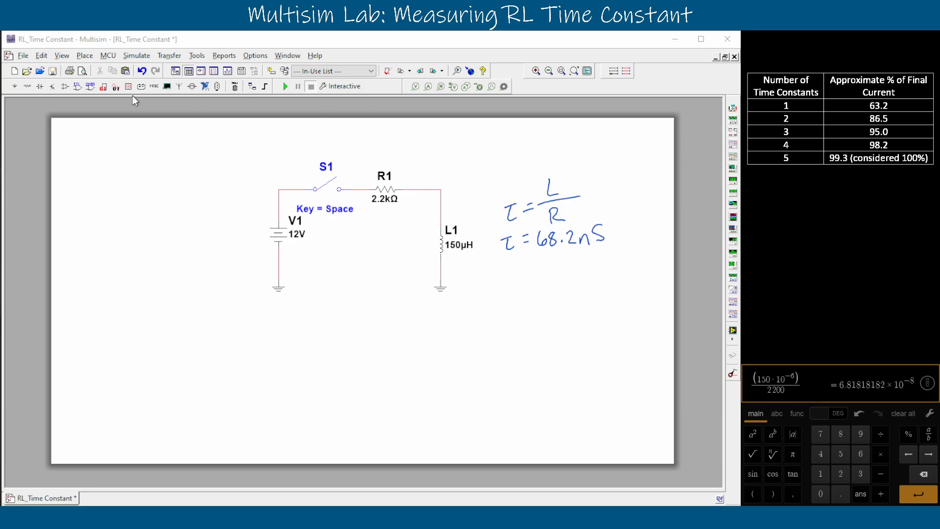
Place a two-channel oscilloscope instrument in the schematic above inductor L1, just to its right.
left_click(137, 55)
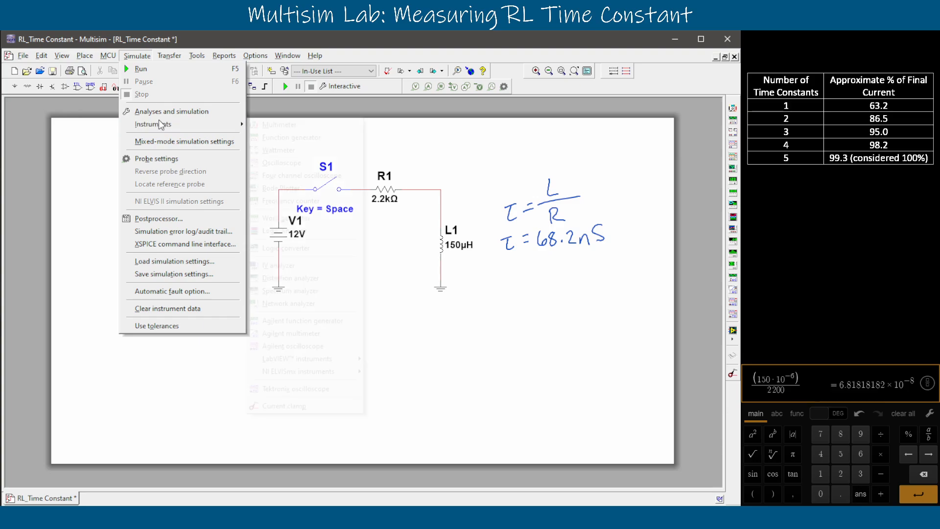
mouse_move(158, 119)
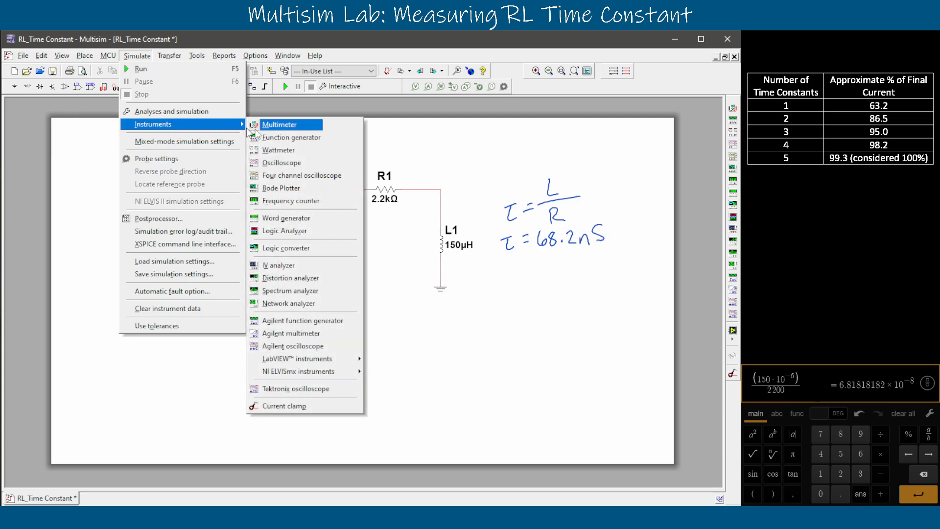
left_click(322, 163)
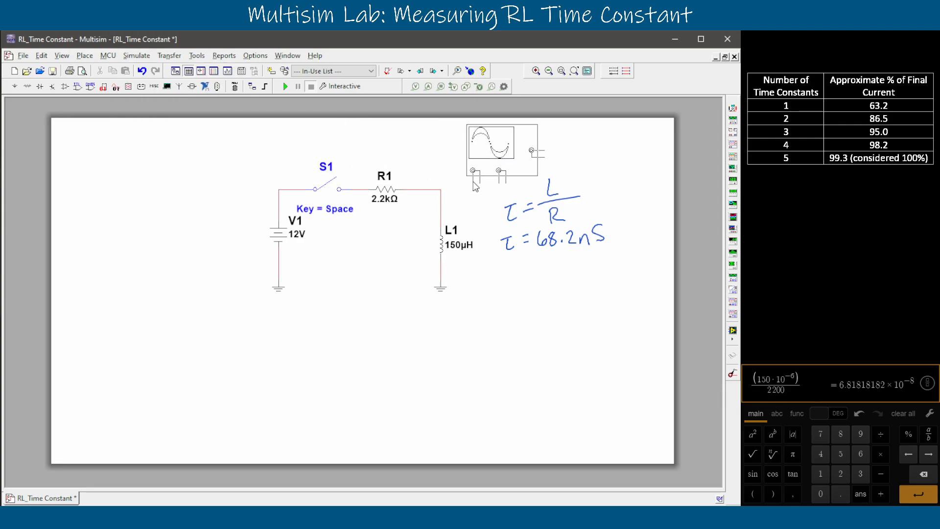
left_click(459, 183)
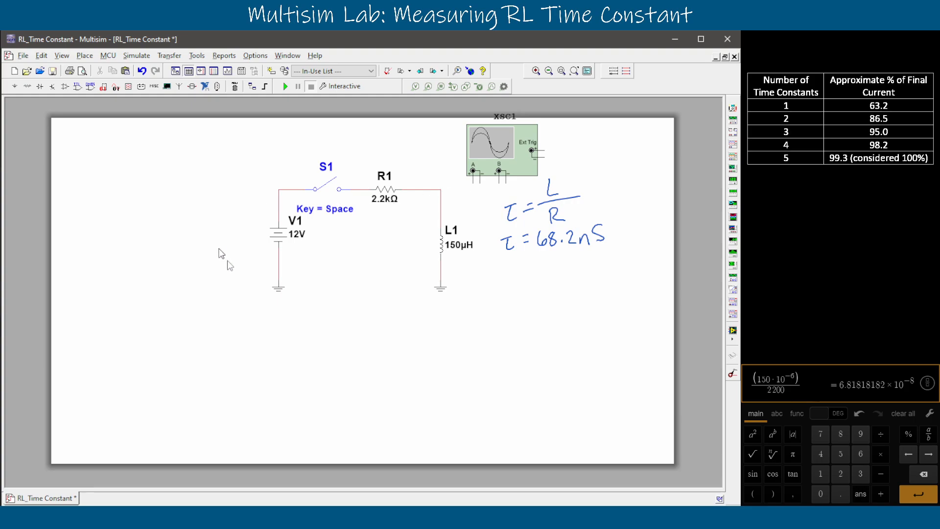
Move switch S1 slightly left, away from R1, to make room for wiring between them.
left_click(314, 194)
left_click_drag(313, 195, 301, 195)
left_click(281, 248)
left_click(343, 255)
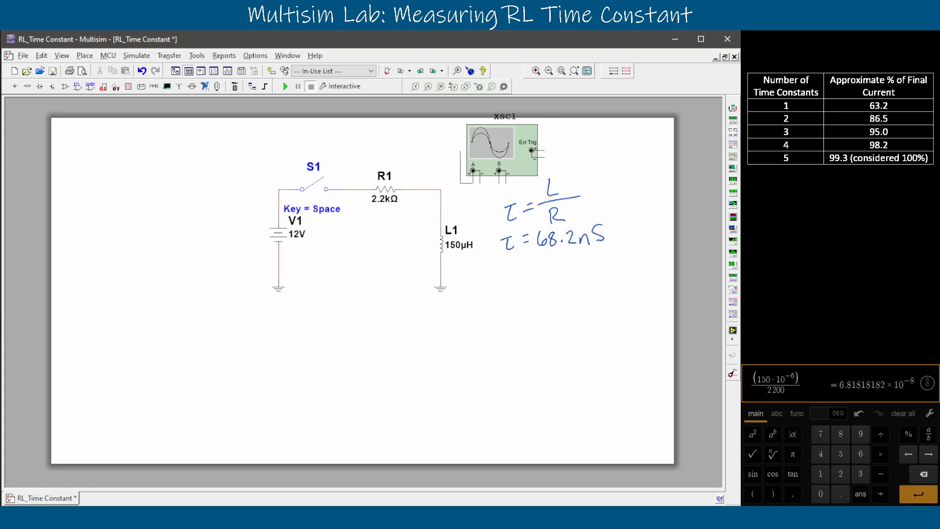
Wire oscilloscope channel A from the S1–R1 node to the grounded end of L1, and channel B across R1.
left_click(343, 189)
left_click(480, 183)
left_click(440, 267)
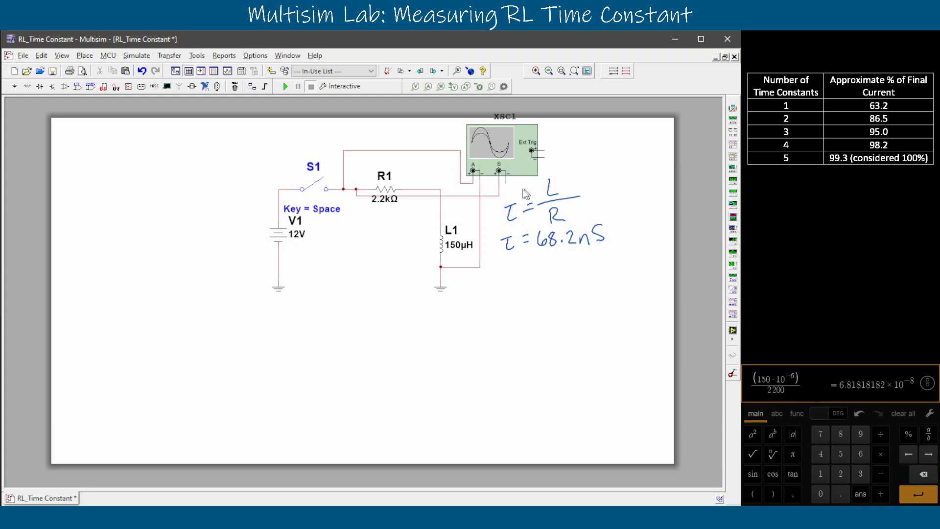
left_click(506, 183)
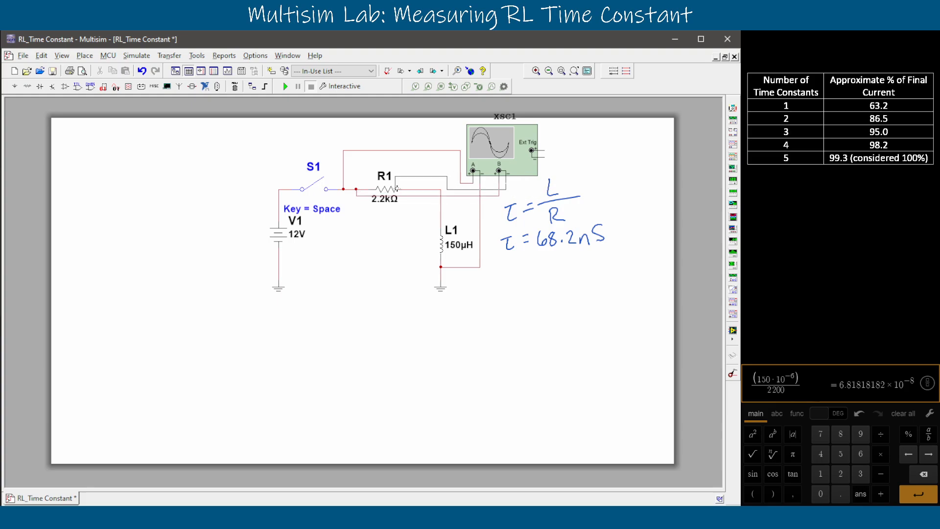
left_click(440, 189)
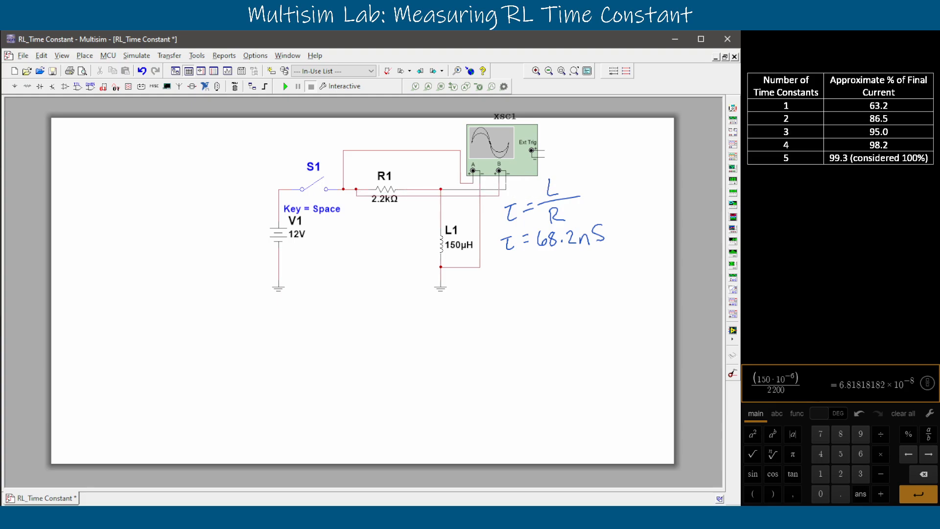
Change the segment color of the wire on channel B's positive terminal to blue.
right_click(455, 196)
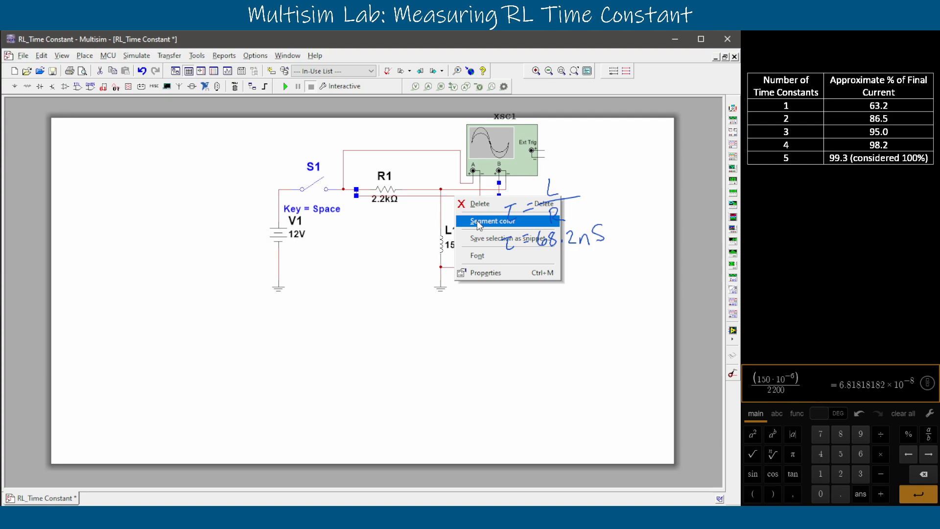
left_click(477, 221)
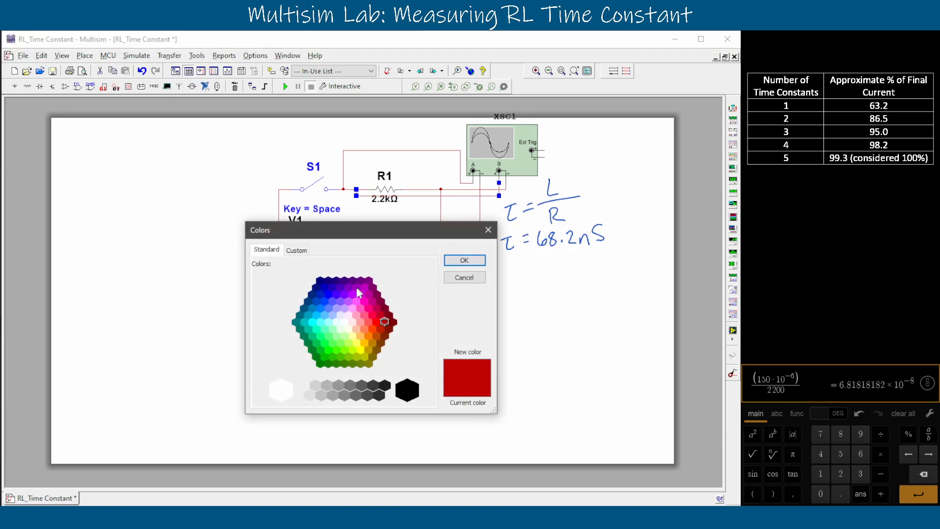
left_click(314, 316)
left_click(465, 260)
left_click(538, 318)
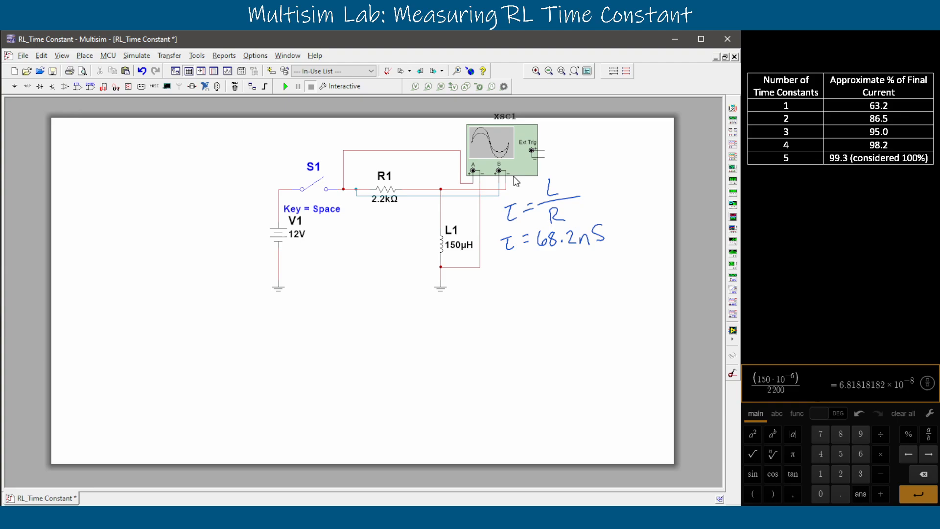
Open the oscilloscope display, place it below switch S1 and R1, and run the simulation.
left_click(505, 147)
double_click(505, 148)
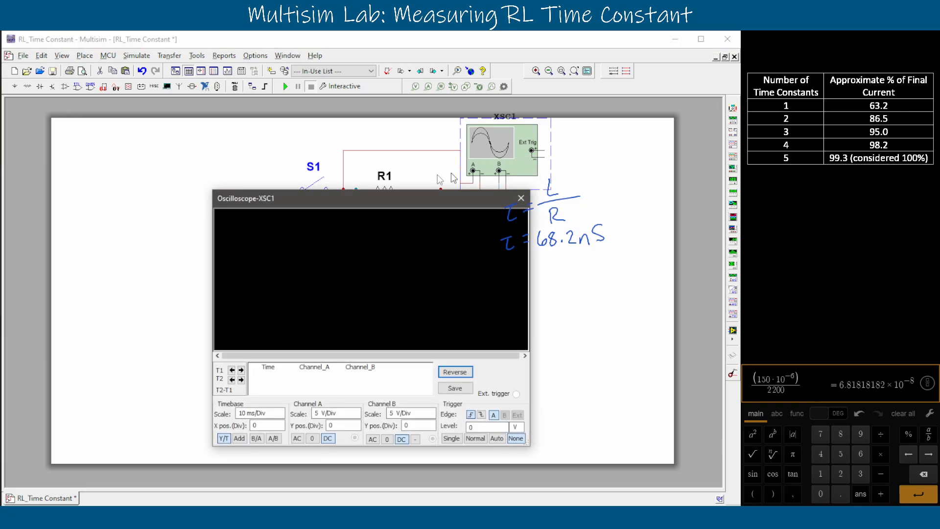
left_click_drag(367, 199, 329, 266)
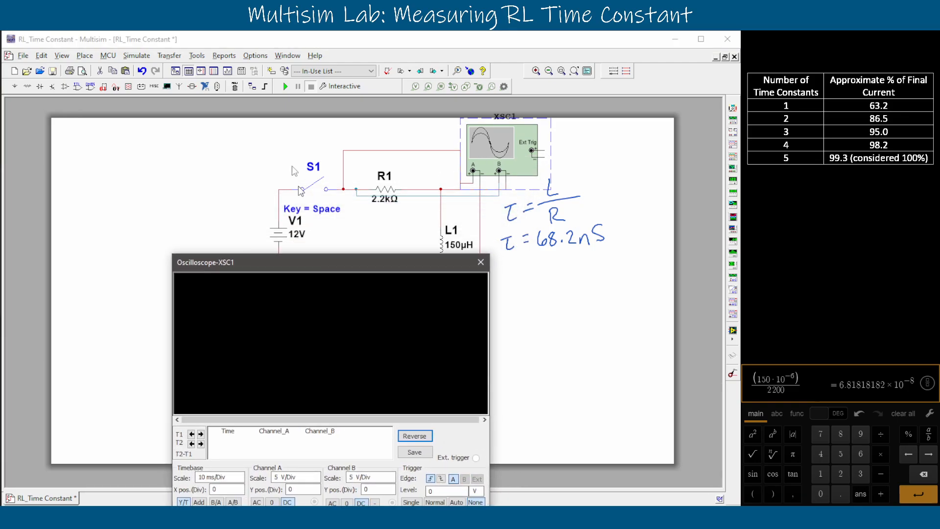
left_click(286, 87)
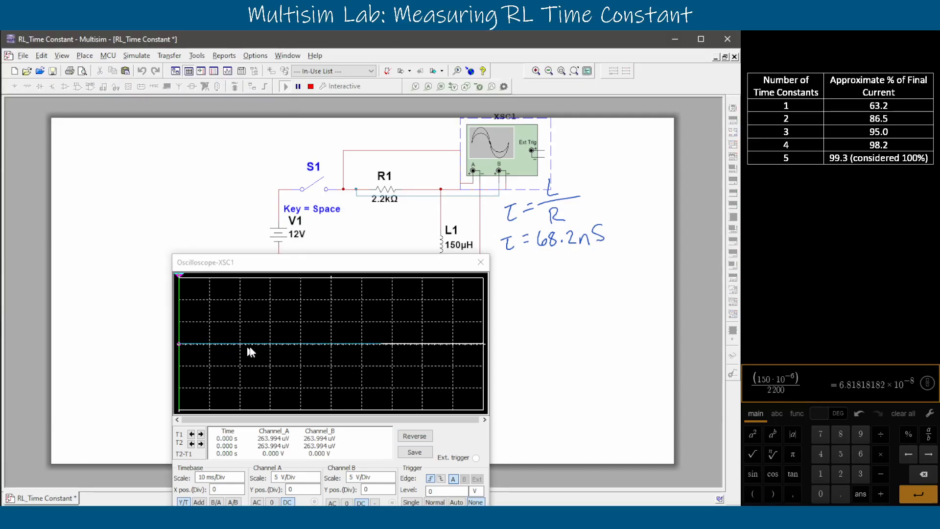
Shift Channel A's Y position down to -0.8 divisions and return it to 0.
left_click(317, 492)
left_click(316, 491)
left_click(316, 491)
left_click(317, 492)
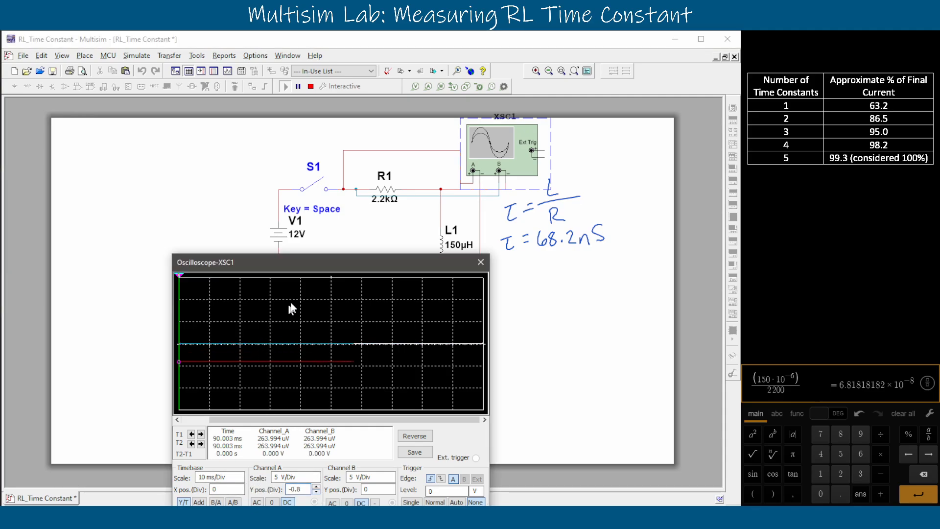
left_click(317, 487)
left_click(317, 488)
left_click(317, 488)
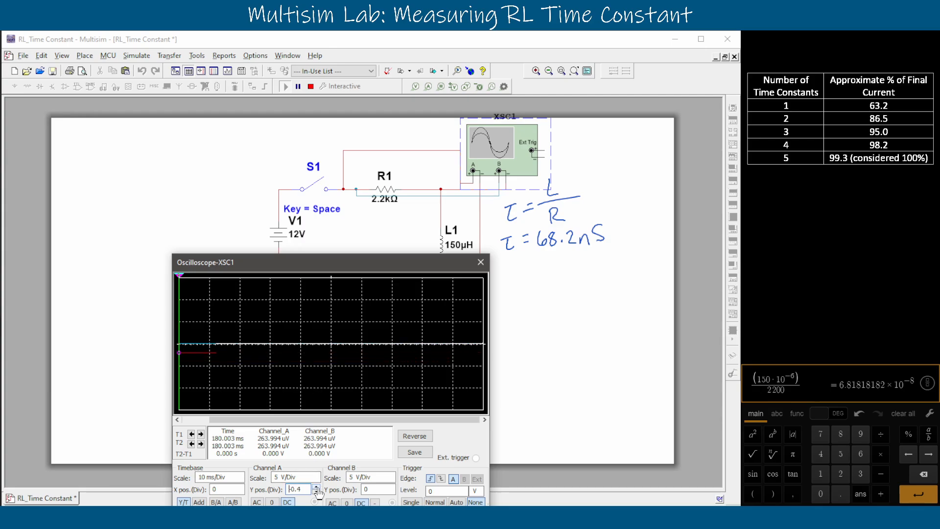
left_click(317, 488)
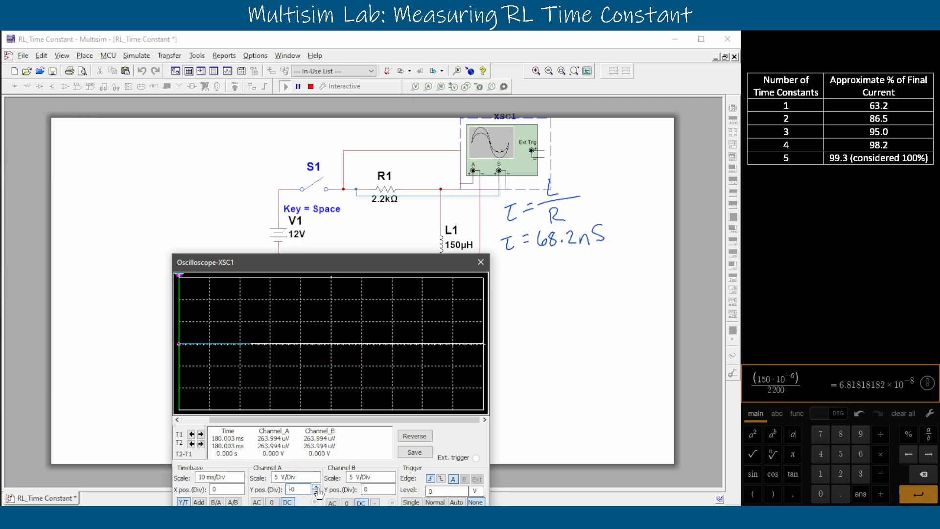
Close and open switch S1 several times to capture voltage pulses, and stop the simulation.
left_click(312, 189)
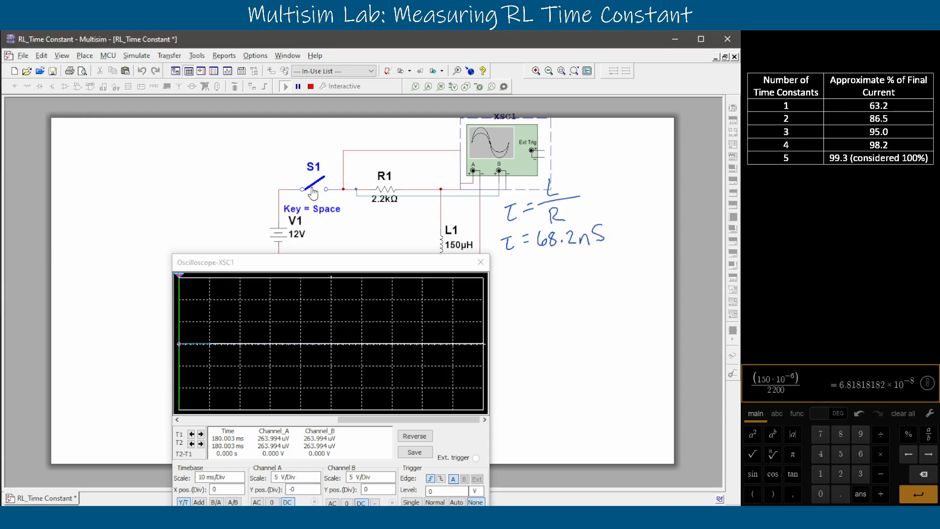
left_click(312, 189)
left_click(312, 189)
left_click(312, 189)
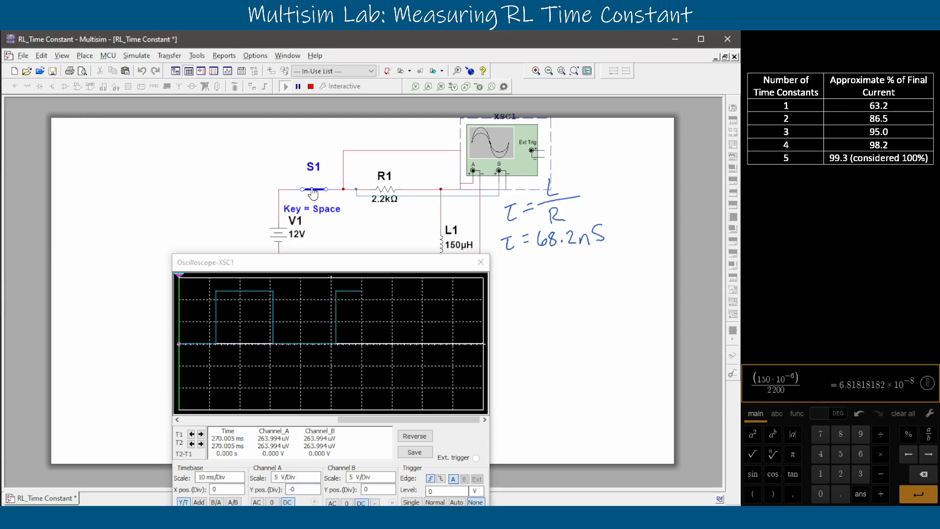
left_click(312, 189)
left_click(312, 189)
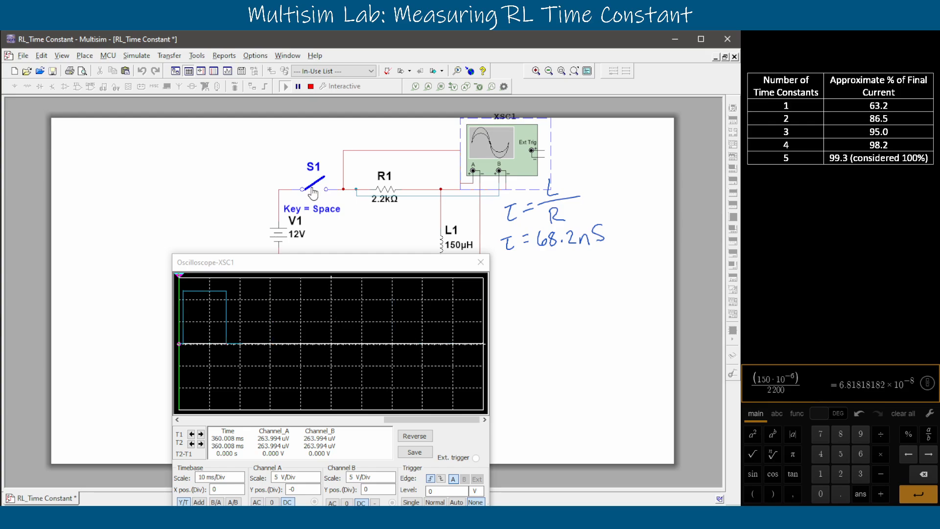
left_click(310, 86)
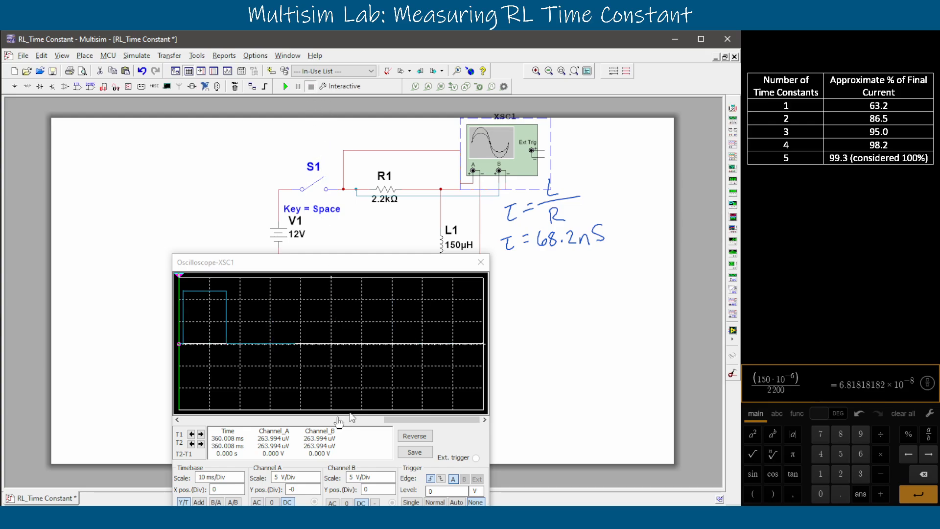
Bring the captured pulses into view, set Channel A's Y position to -0.2 divisions and the timebase scale to 5 ms/Div.
left_click(177, 420)
left_click(177, 420)
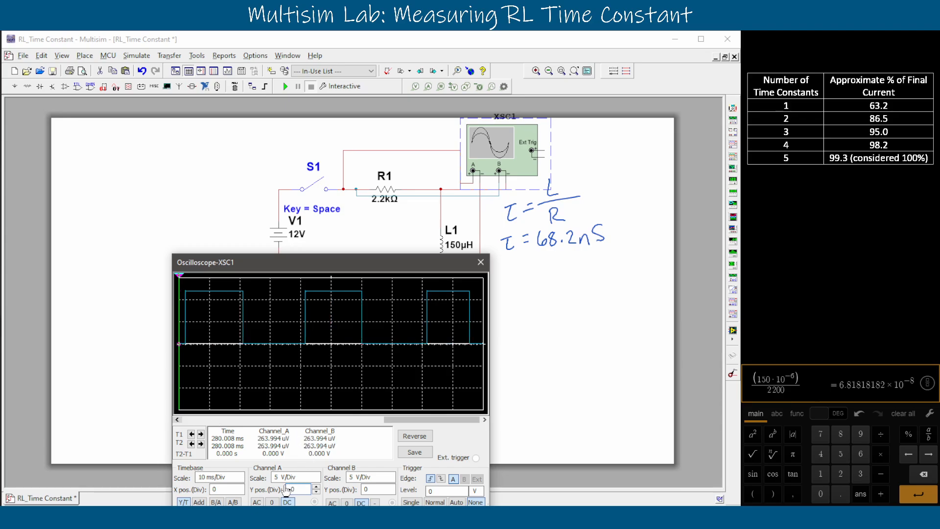
left_click(317, 492)
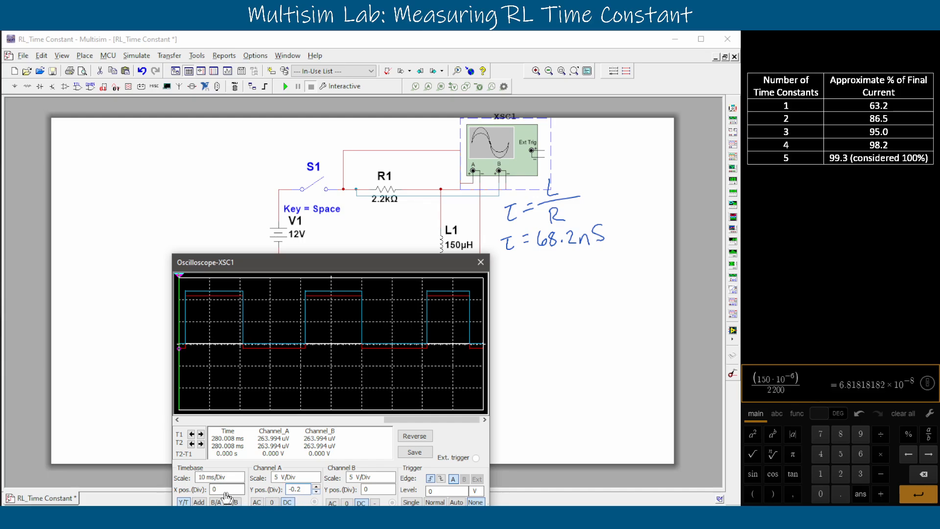
left_click(237, 477)
left_click(241, 480)
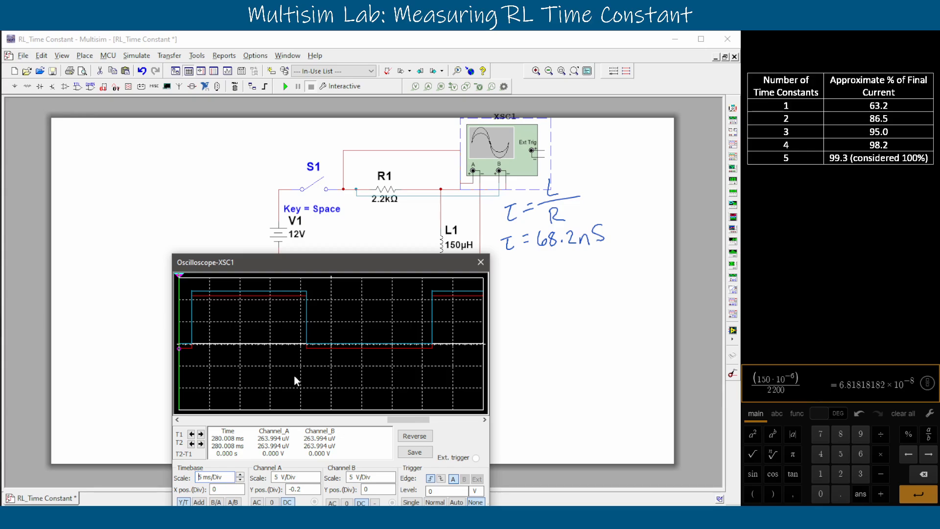
Close the oscilloscope display and delete switch S1 and voltage source V1 from the circuit.
left_click_drag(416, 268, 294, 284)
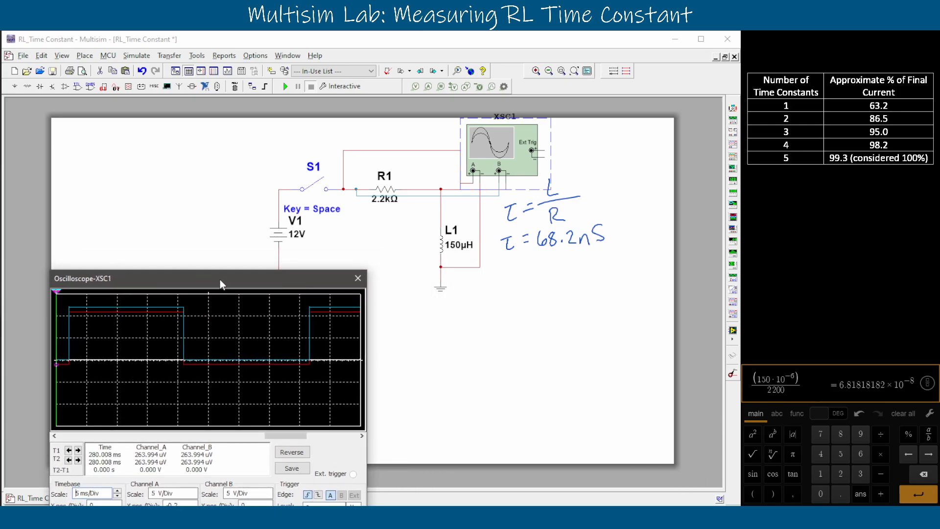
left_click_drag(220, 281, 488, 256)
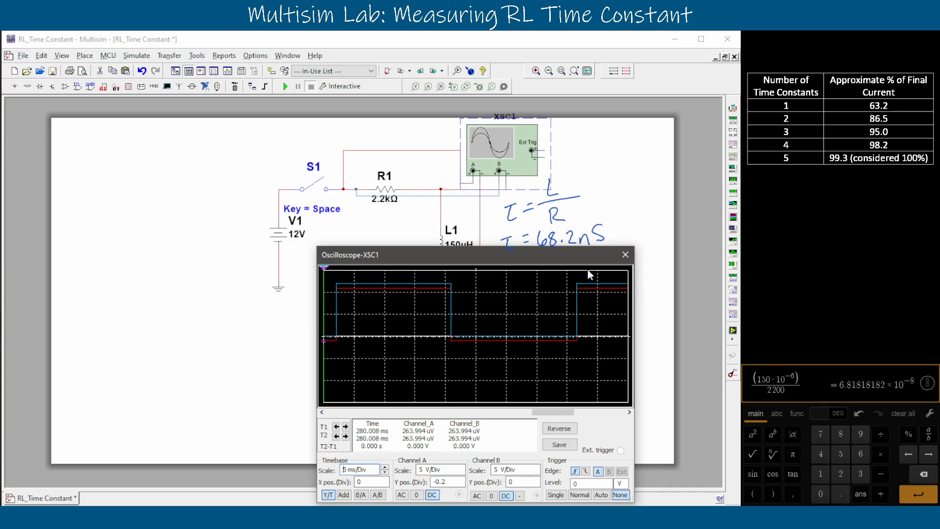
left_click(625, 254)
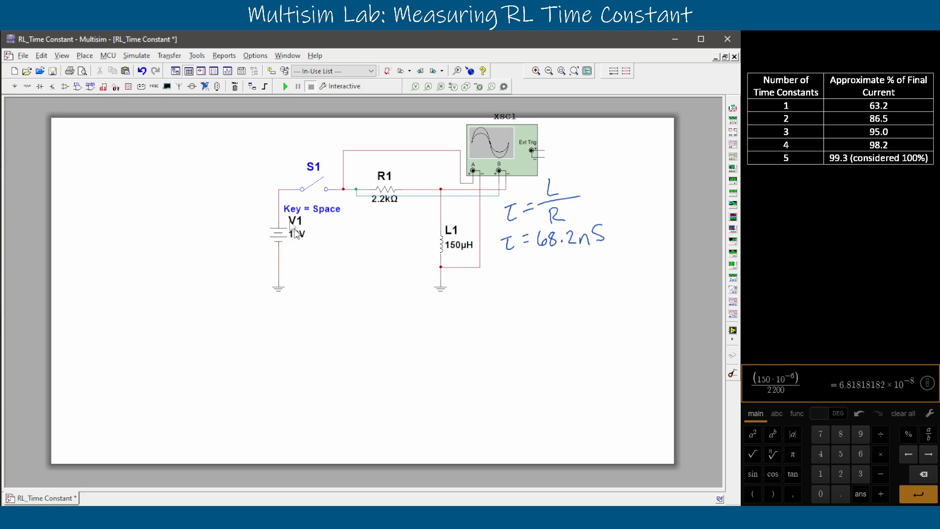
left_click_drag(251, 152, 327, 293)
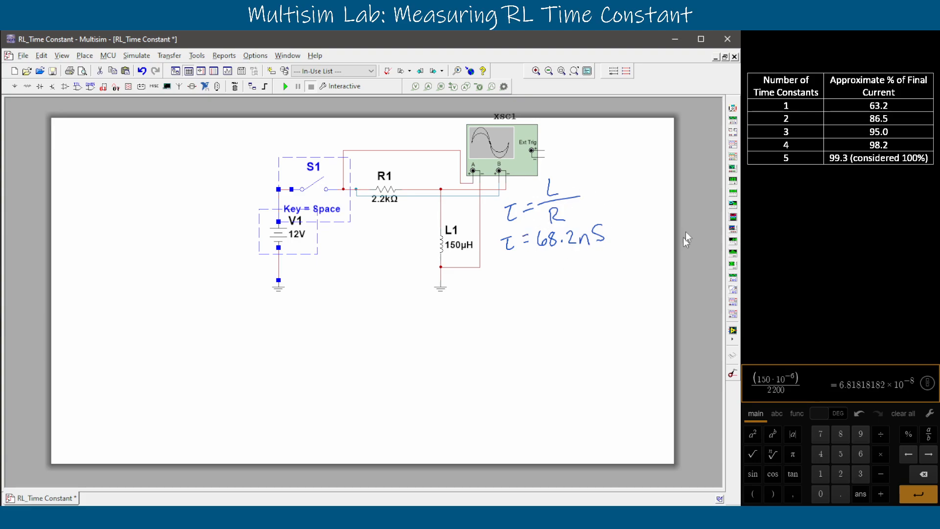
right_click(282, 233)
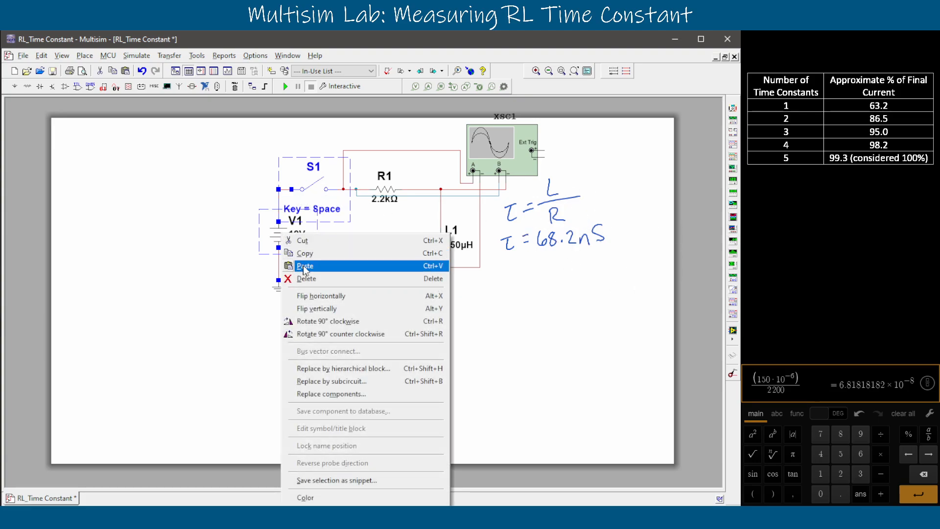
left_click(306, 278)
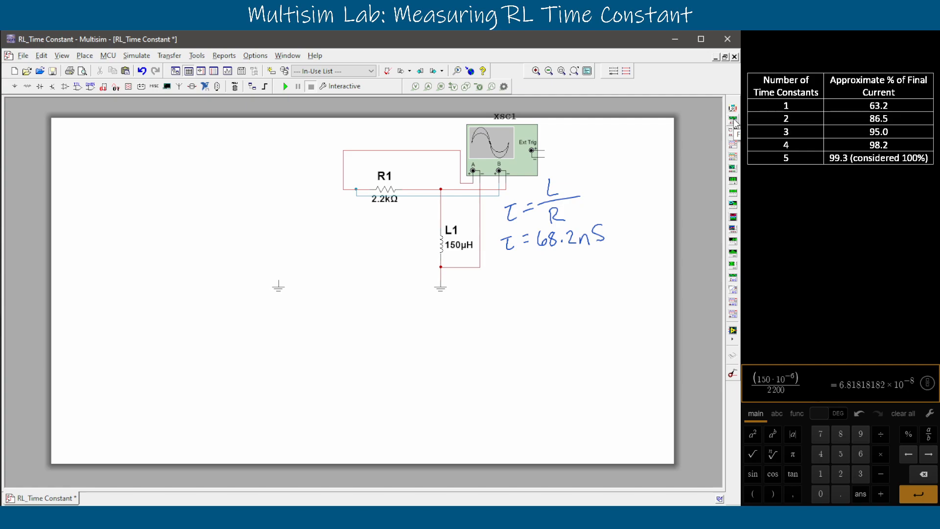
Place a function generator to the left of R1 and flip it horizontally so its positive terminal faces R1.
left_click(136, 56)
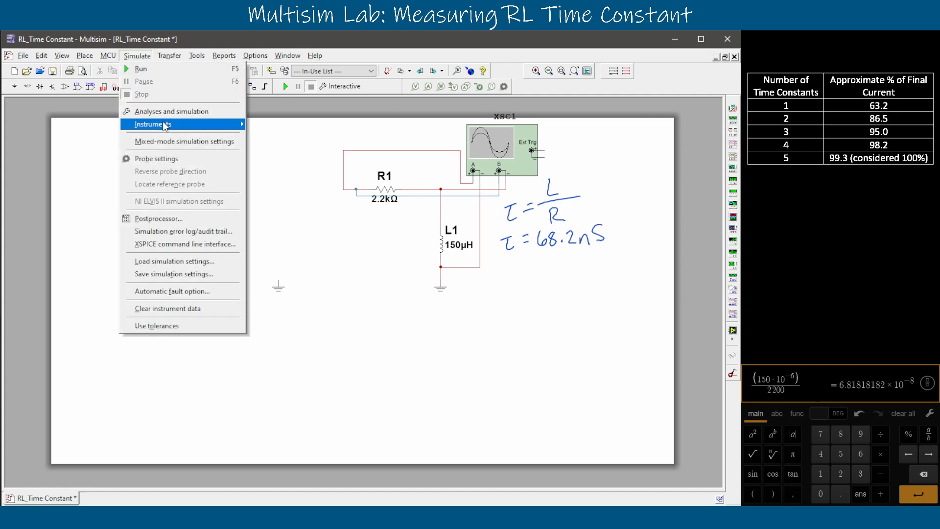
mouse_move(213, 127)
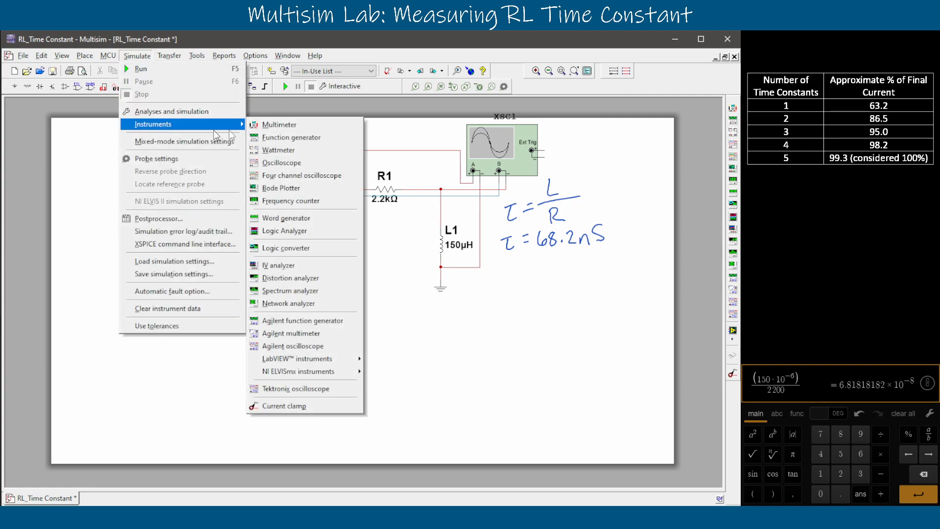
left_click(344, 138)
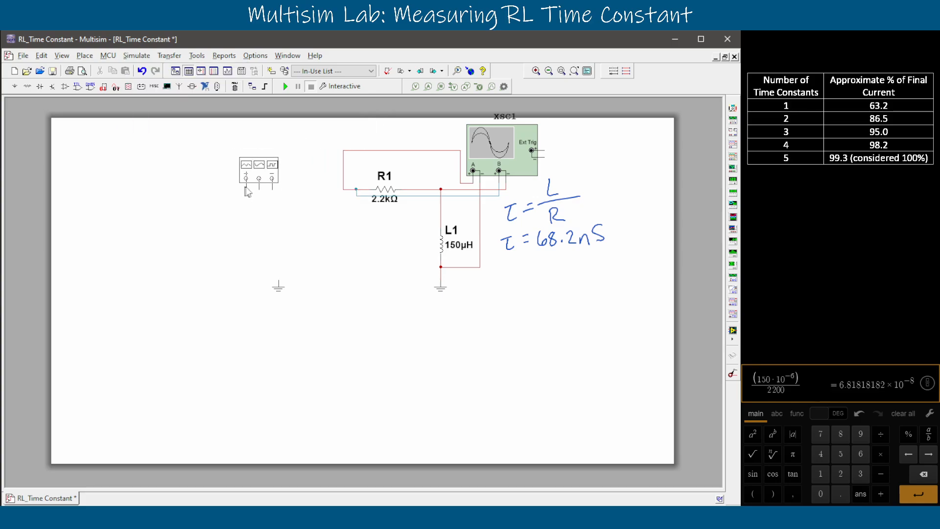
left_click(265, 195)
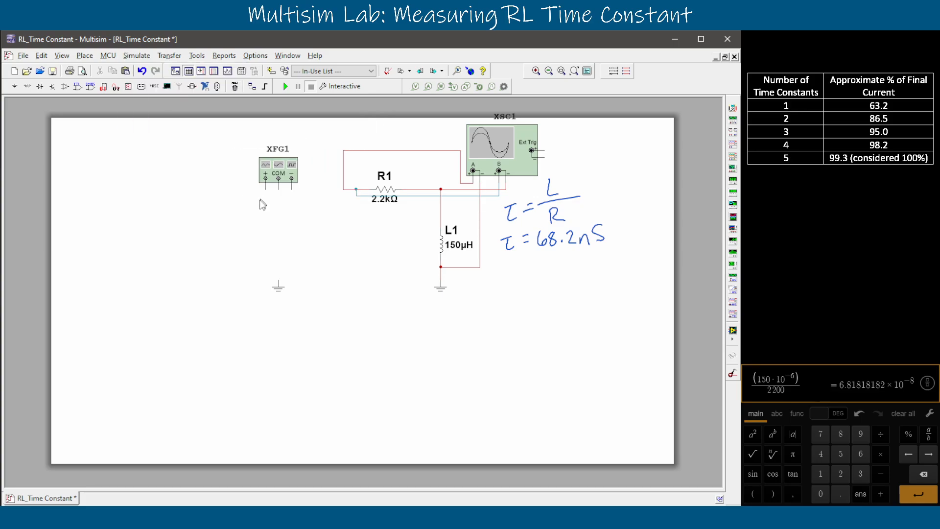
left_click(279, 169)
right_click(292, 167)
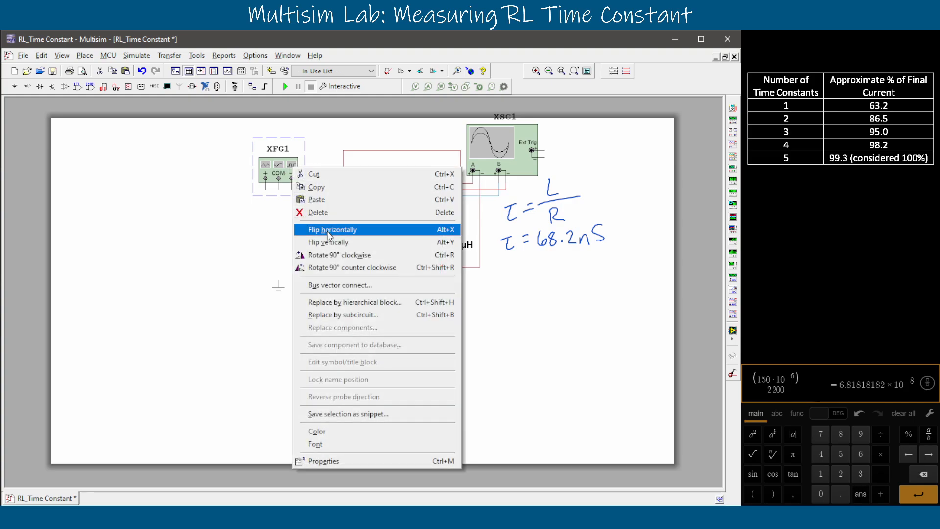
left_click(328, 230)
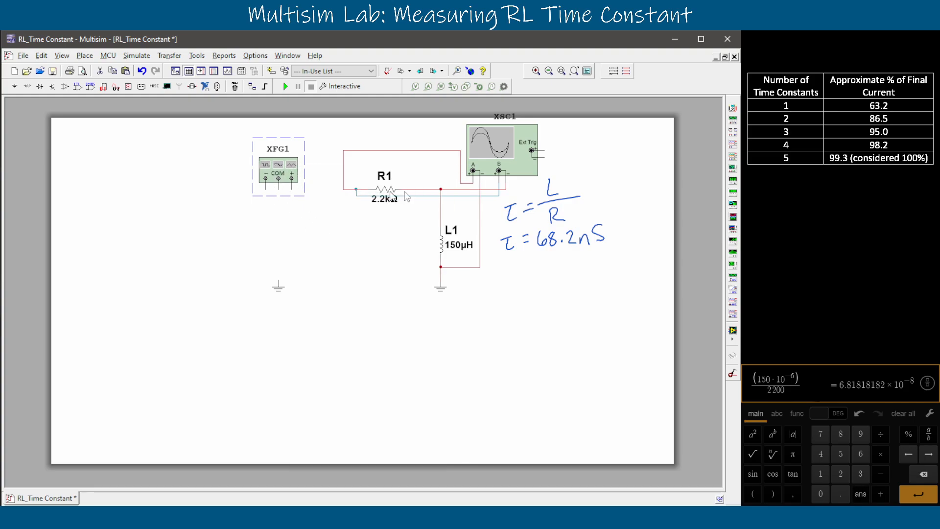
left_click(253, 198)
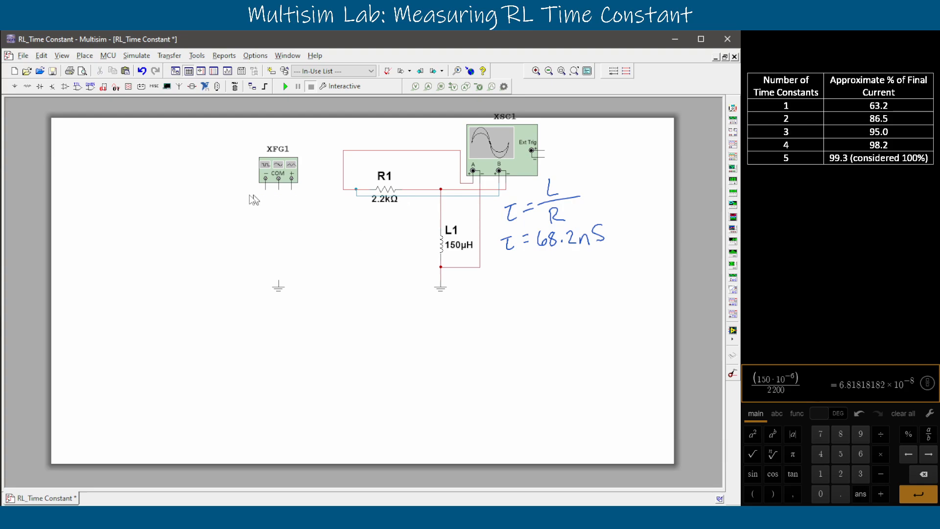
Wire the function generator's positive terminal to R1's open end and connect the unused ground directly below its COM terminal.
left_click(344, 189)
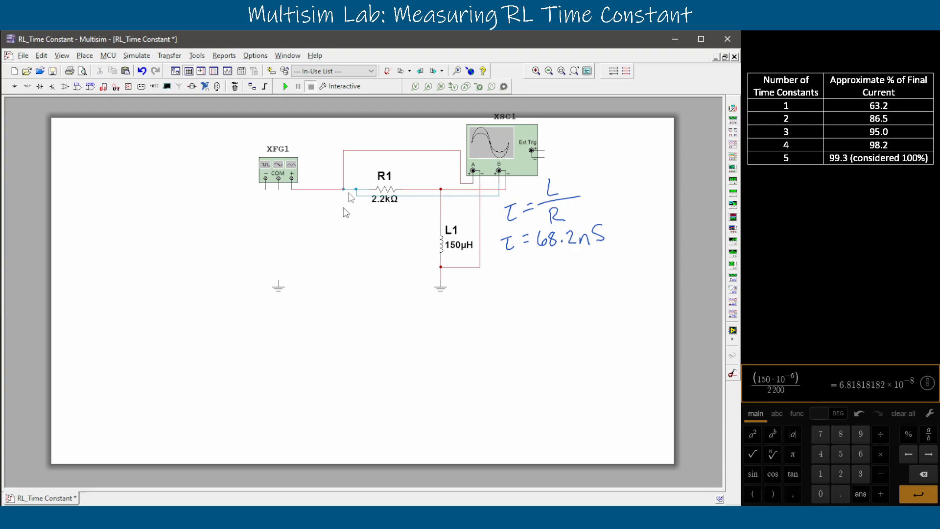
left_click(399, 151)
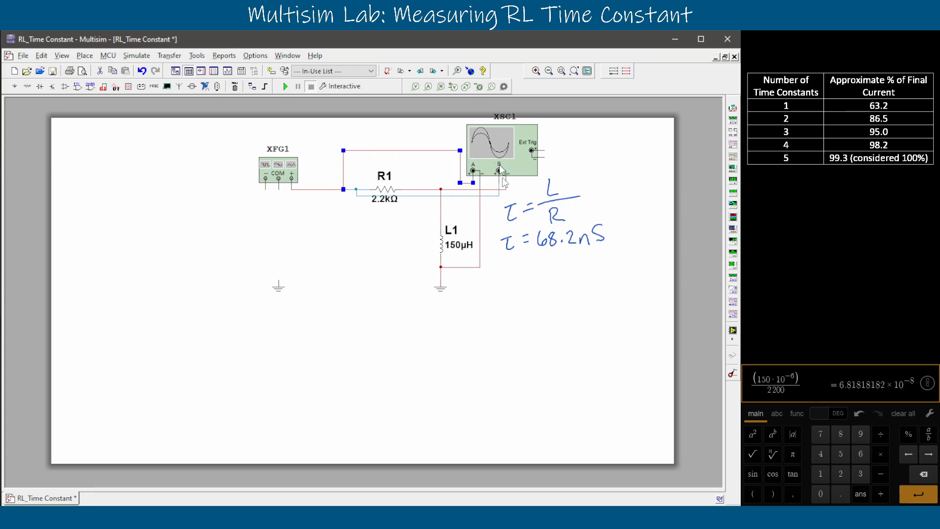
left_click(312, 189)
left_click(391, 239)
left_click(362, 253)
left_click_drag(278, 276, 277, 196)
left_click(280, 188)
left_click(278, 202)
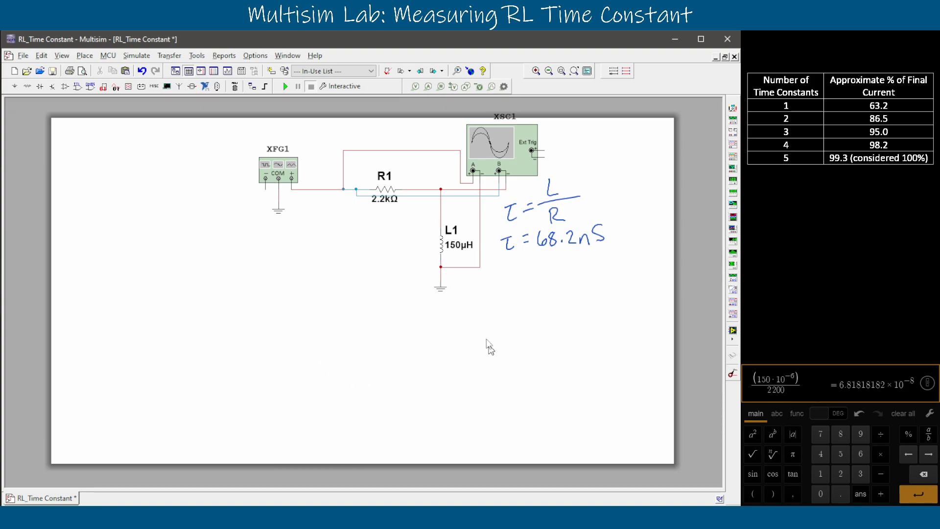
Open the function generator's settings beside its symbol, choose the square wave and set the frequency to 50 kHz.
double_click(283, 169)
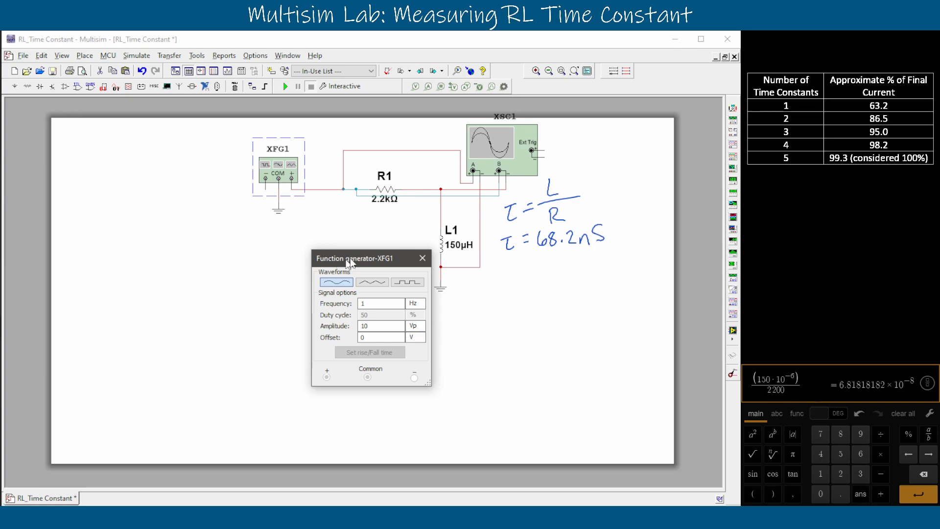
left_click_drag(350, 263, 142, 166)
left_click(255, 289)
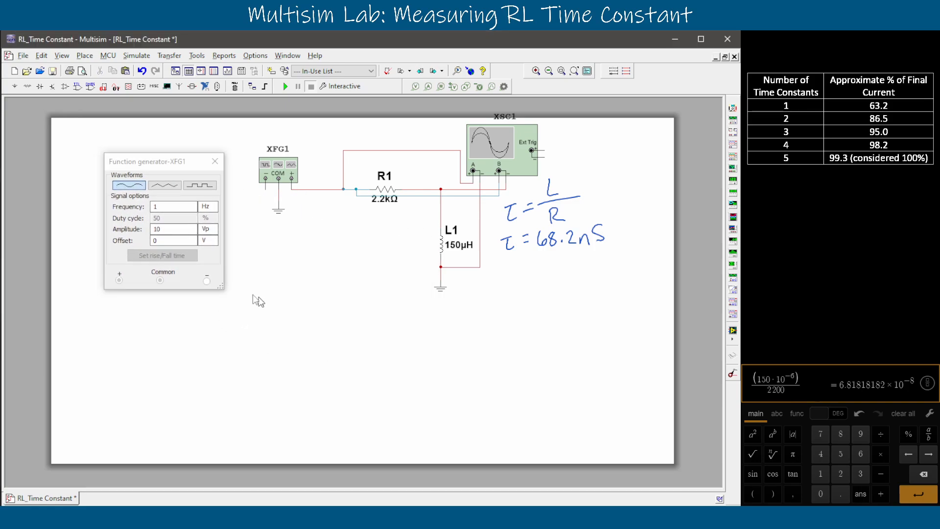
left_click(202, 188)
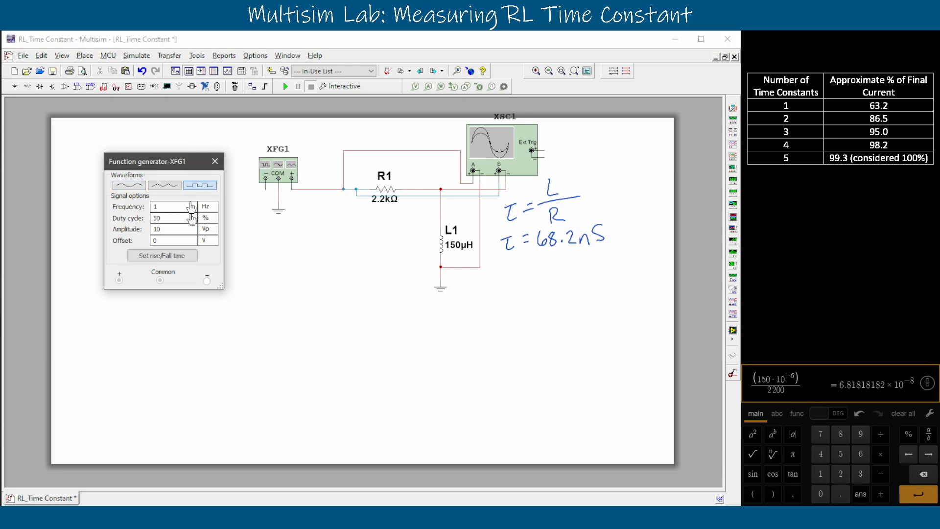
key("Tab")
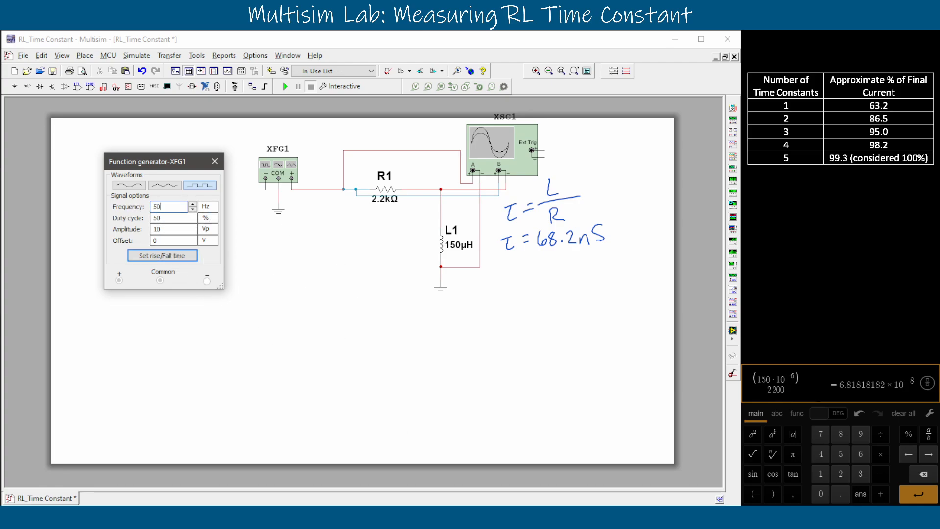
left_click(207, 206)
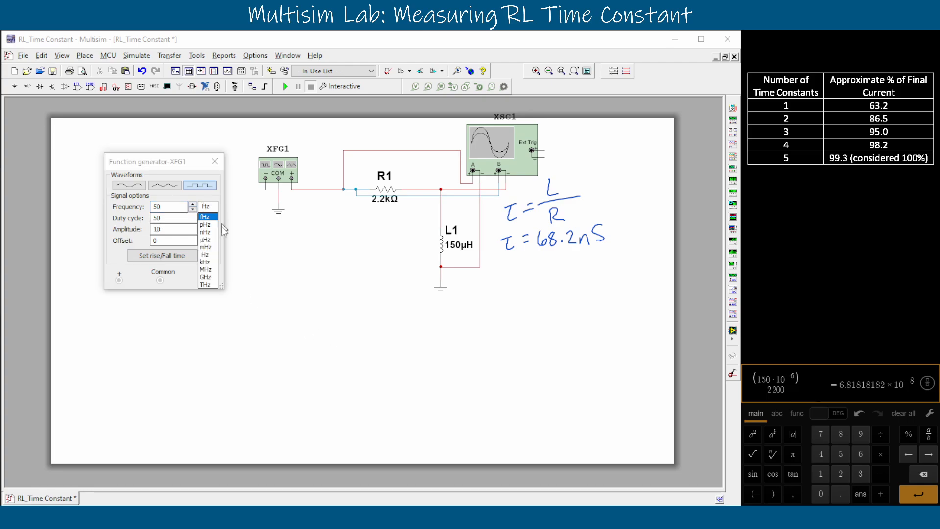
left_click(209, 263)
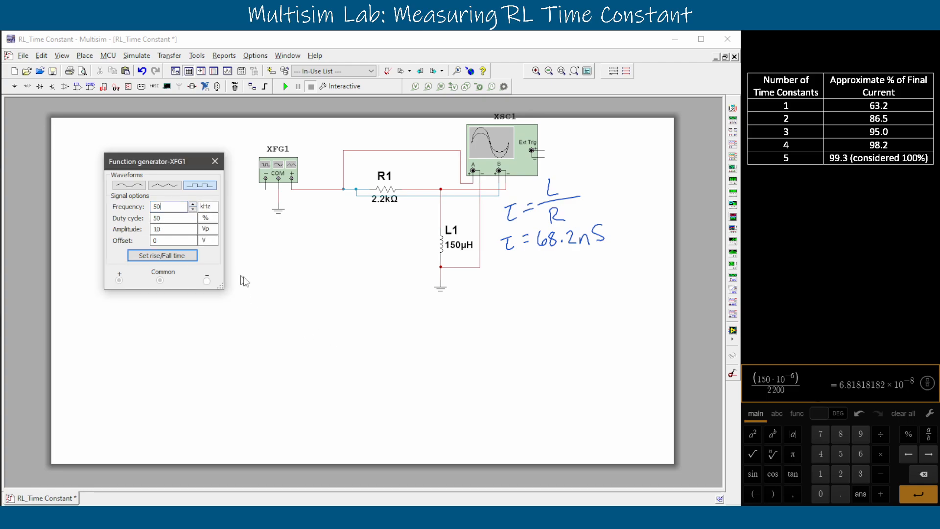
Keep the function generator's amplitude at 10 Vp and move its settings window farther from the generator symbol.
left_click(168, 234)
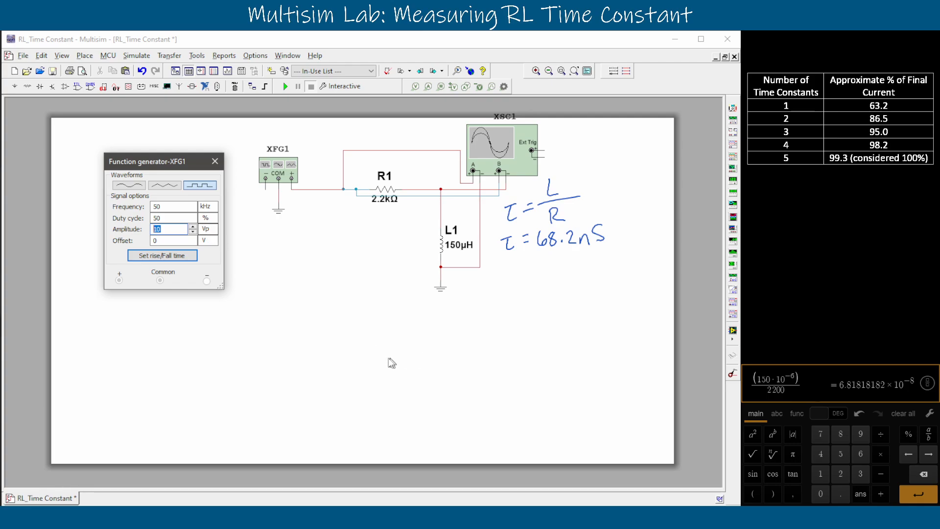
left_click_drag(167, 163, 146, 147)
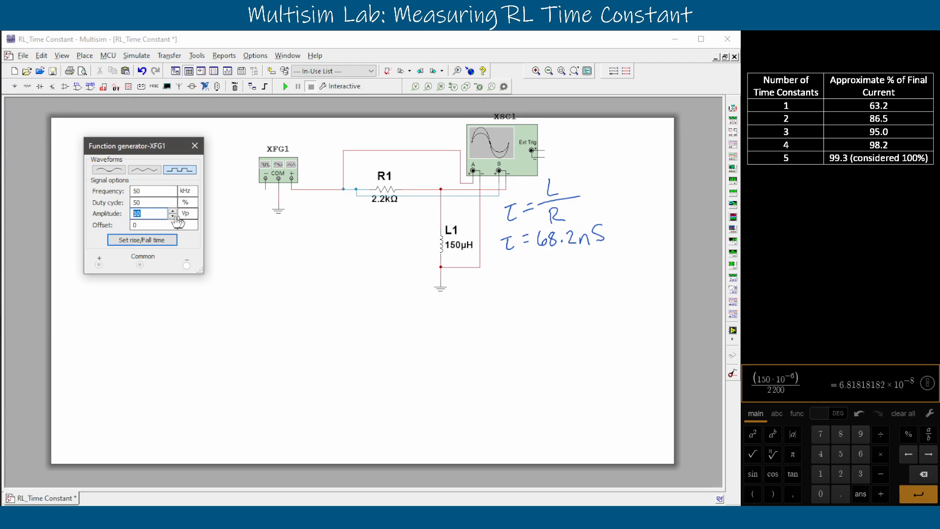
left_click(205, 317)
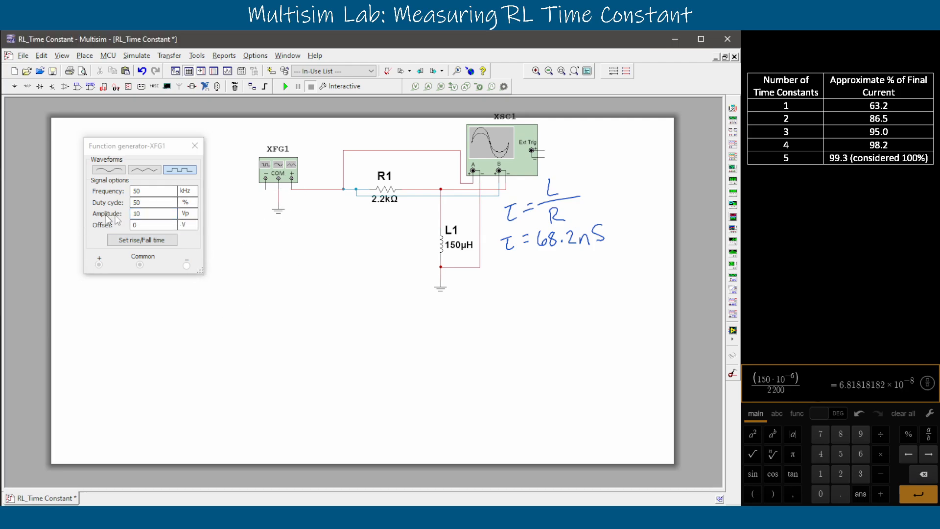
left_click(152, 218)
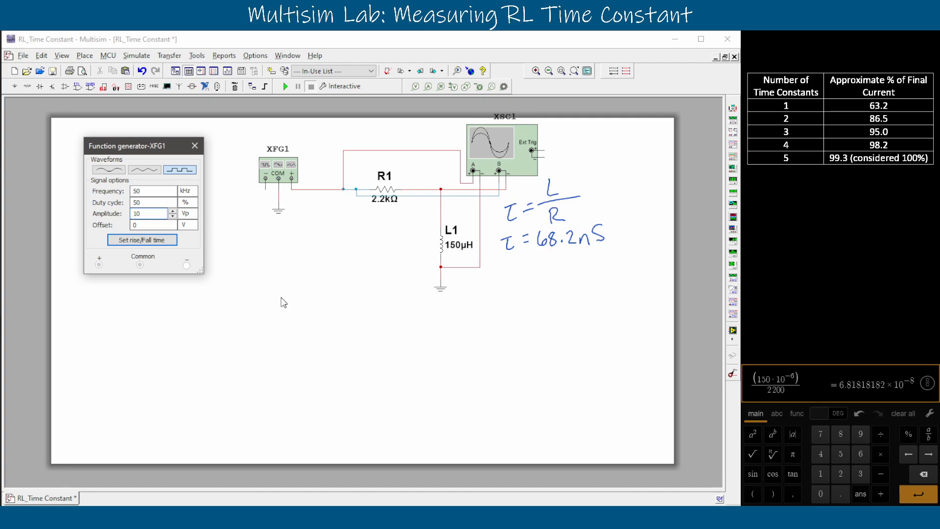
left_click(268, 292)
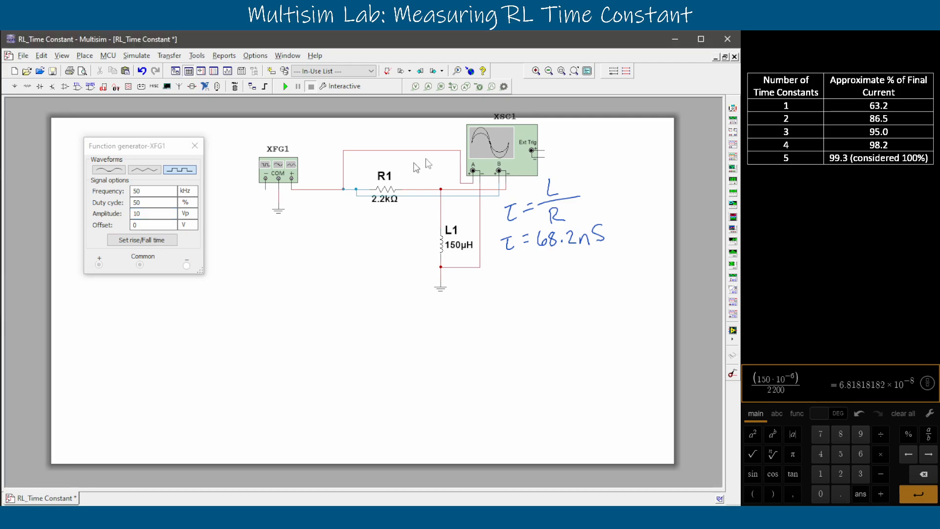
Open the oscilloscope display, place it below R1 and run the simulation.
double_click(493, 158)
left_click_drag(453, 257, 347, 288)
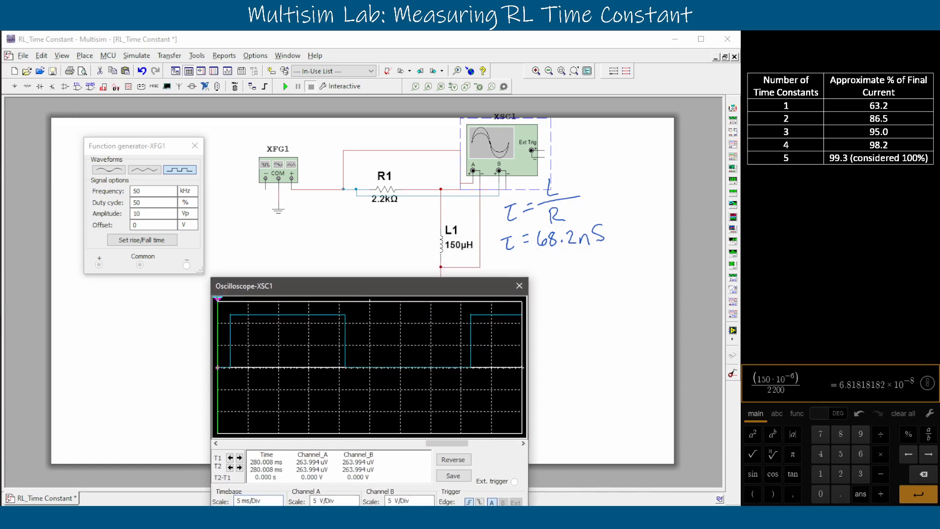
left_click(285, 86)
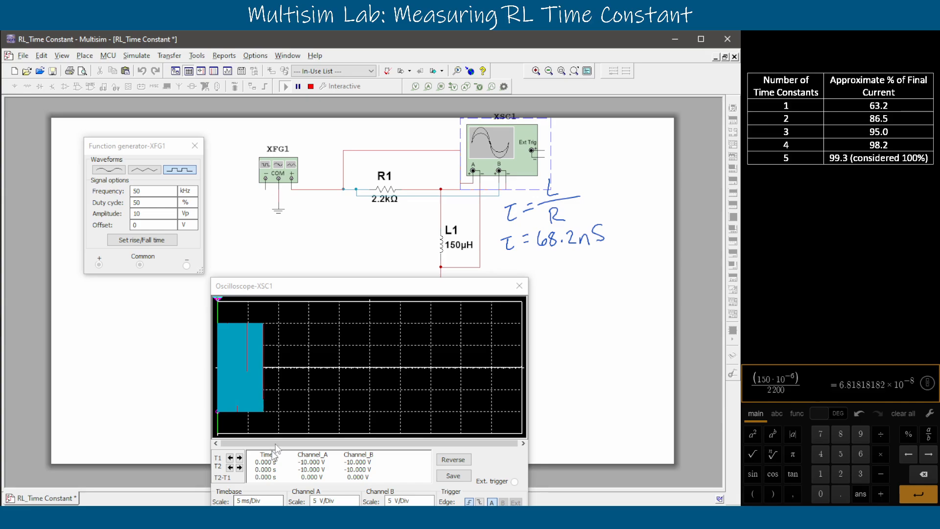
Raise the oscilloscope display to expose all its controls and reduce the timebase scale to 5 us/Div.
left_click_drag(333, 293, 320, 214)
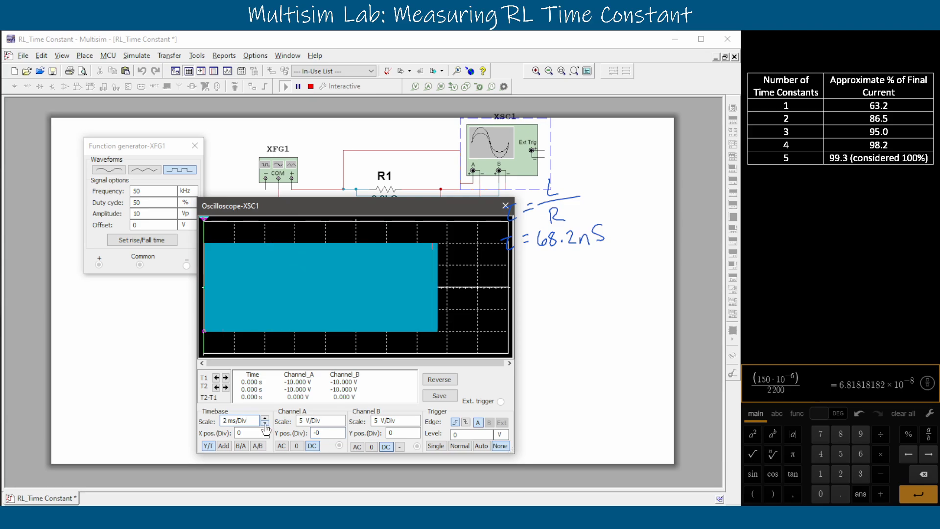
left_click(265, 424)
left_click(265, 424)
left_click(265, 424)
left_click(265, 424)
left_click(264, 424)
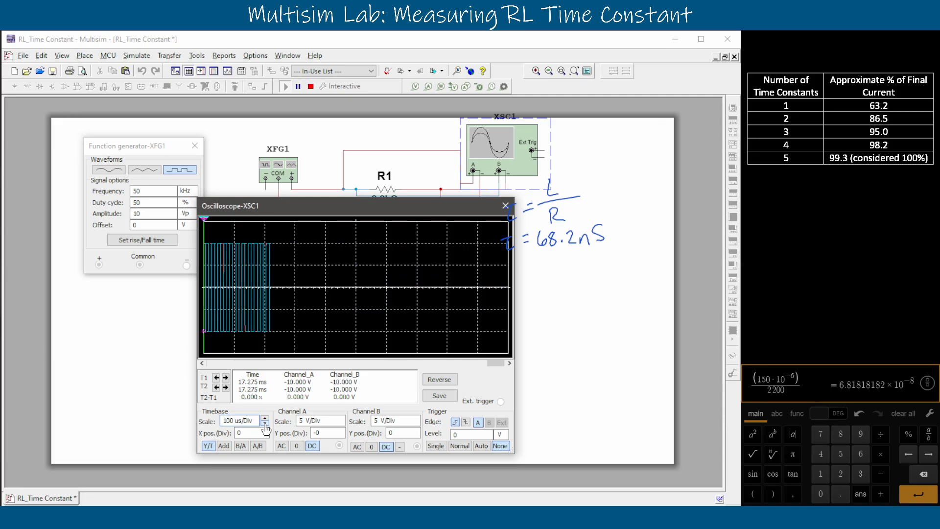
left_click(265, 424)
left_click(265, 424)
left_click(265, 424)
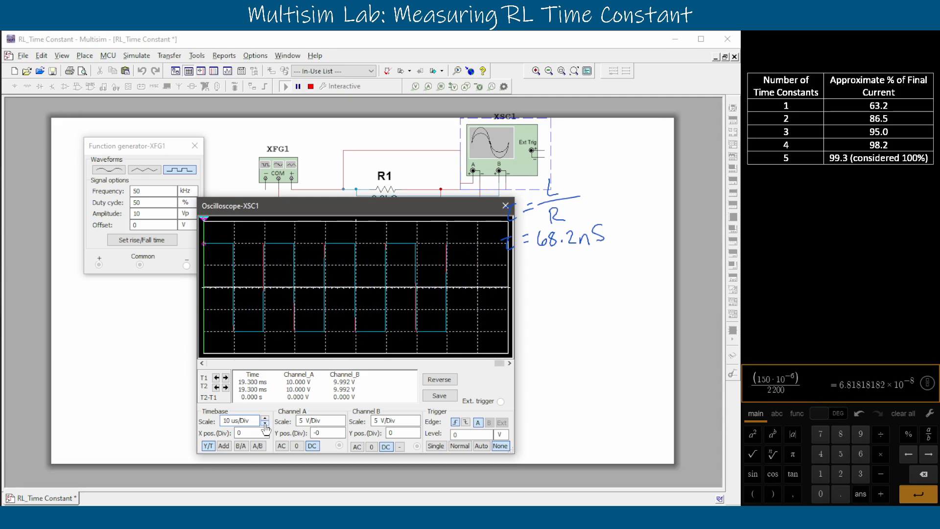
left_click(265, 424)
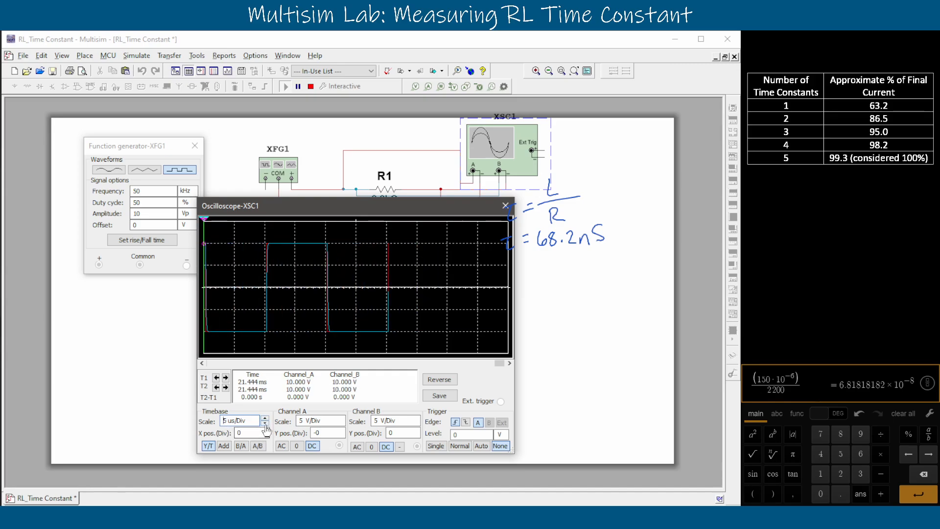
Stop the simulation, bring an earlier part of the captured square wave into view and set the timebase scale to 2 us/Div.
left_click(311, 87)
left_click_drag(500, 364, 211, 364)
left_click(430, 364)
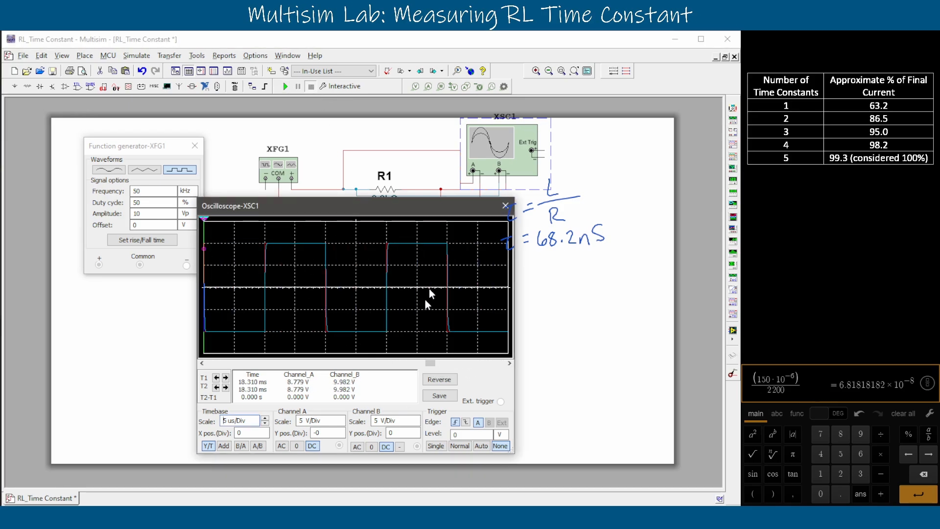
left_click(265, 423)
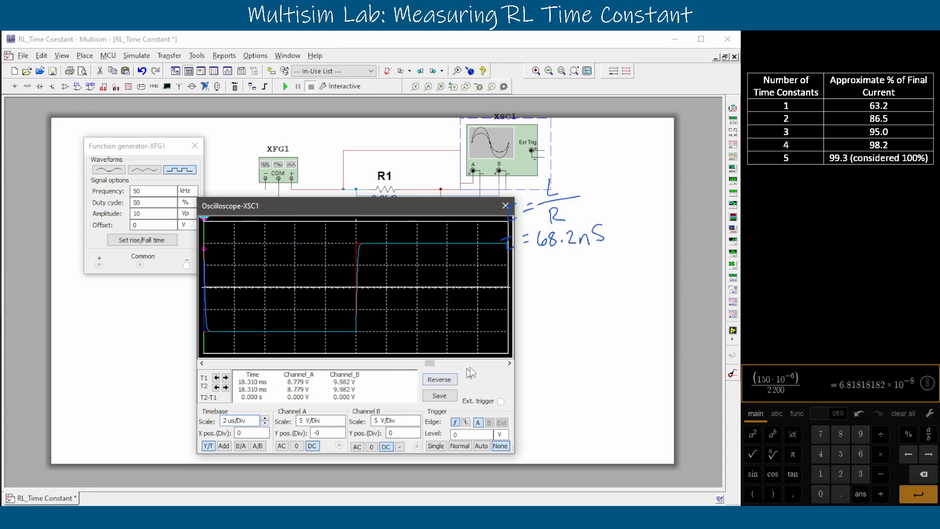
Shift the captured waveform until a complete positive pulse shows, and move the oscilloscope display lower to uncover R1 and L1.
left_click(509, 364)
left_click(509, 364)
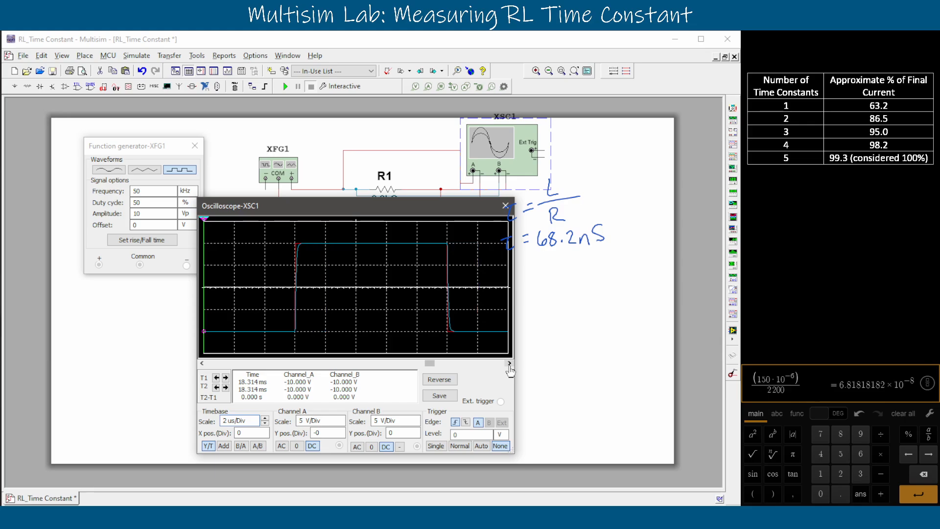
left_click(509, 364)
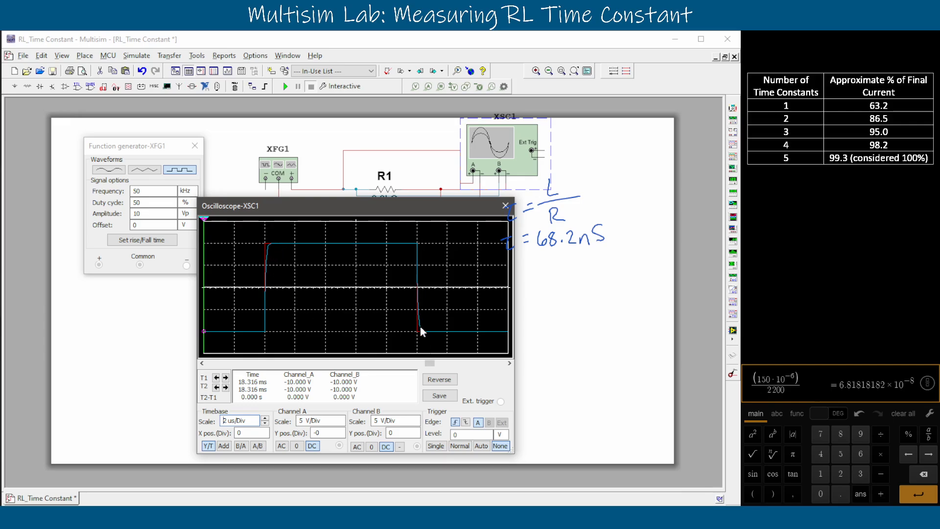
left_click_drag(405, 210, 422, 296)
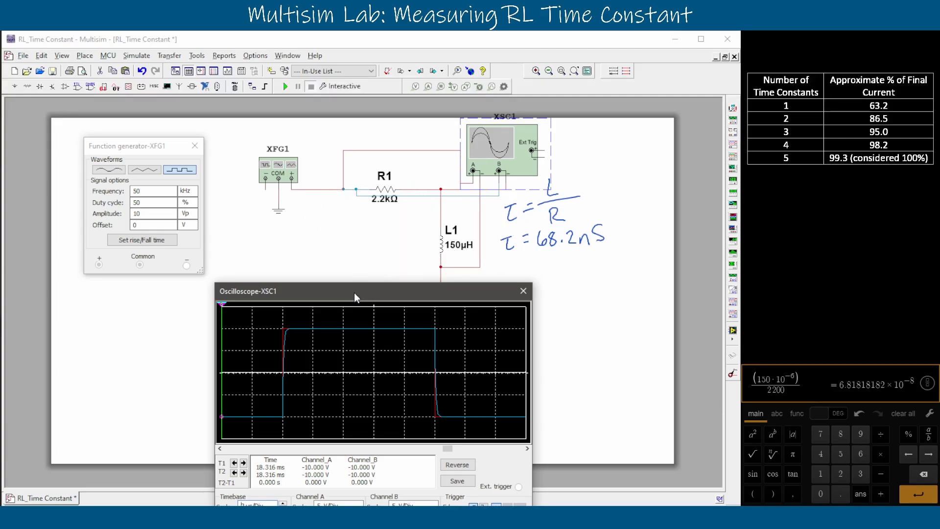
mouse_move(354, 293)
left_mouse_down()
mouse_move(252, 245)
mouse_move(274, 260)
left_mouse_up()
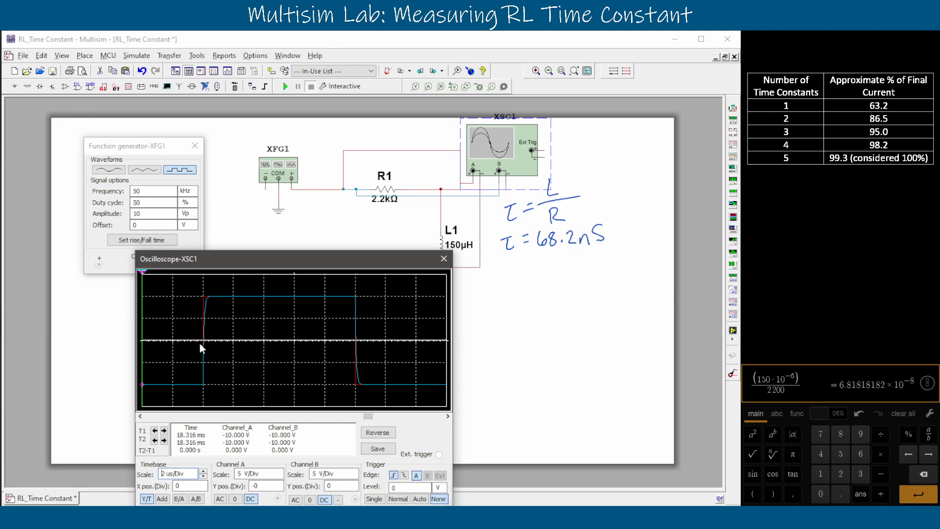
Place cursor T2 on the pulse's high level and T1 on the preceding low level, and step T1 toward the rising edge.
left_click_drag(143, 277, 310, 328)
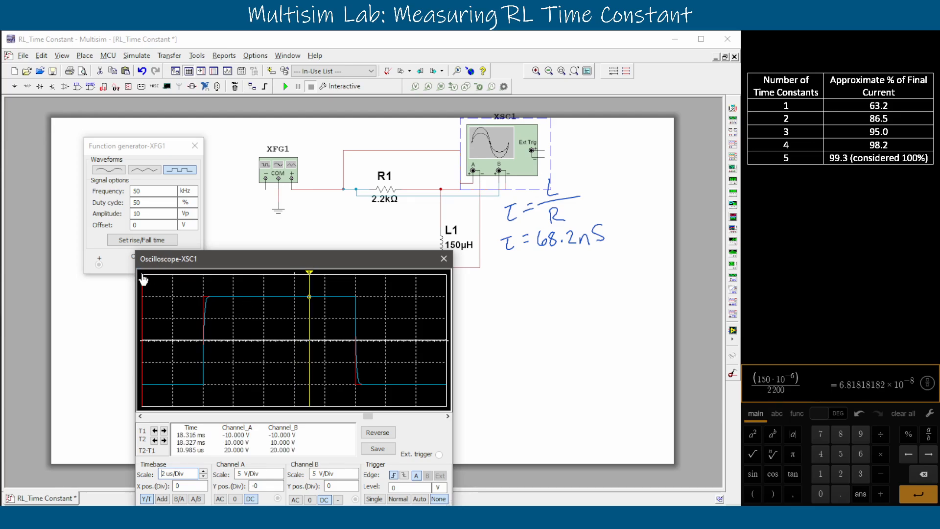
left_click_drag(143, 277, 184, 353)
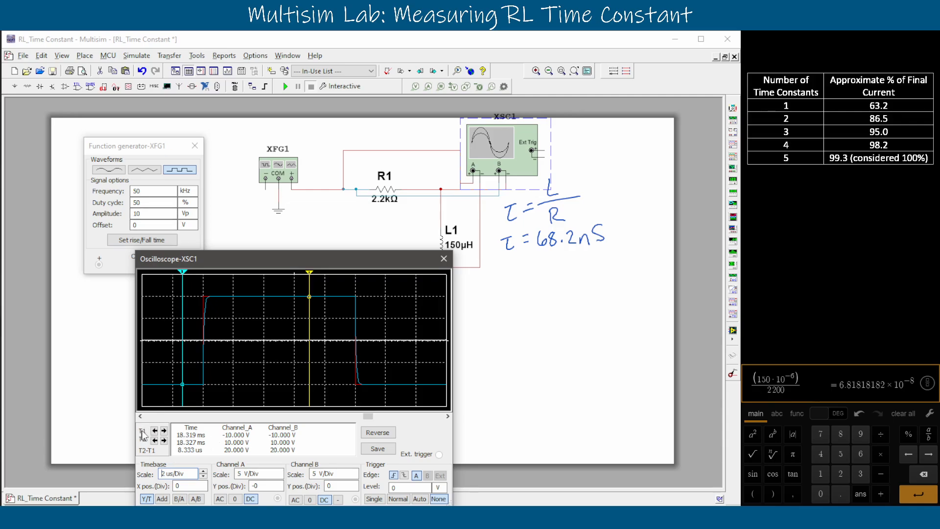
left_click(164, 431)
left_click(163, 431)
left_click(164, 431)
left_click(164, 431)
left_click(164, 431)
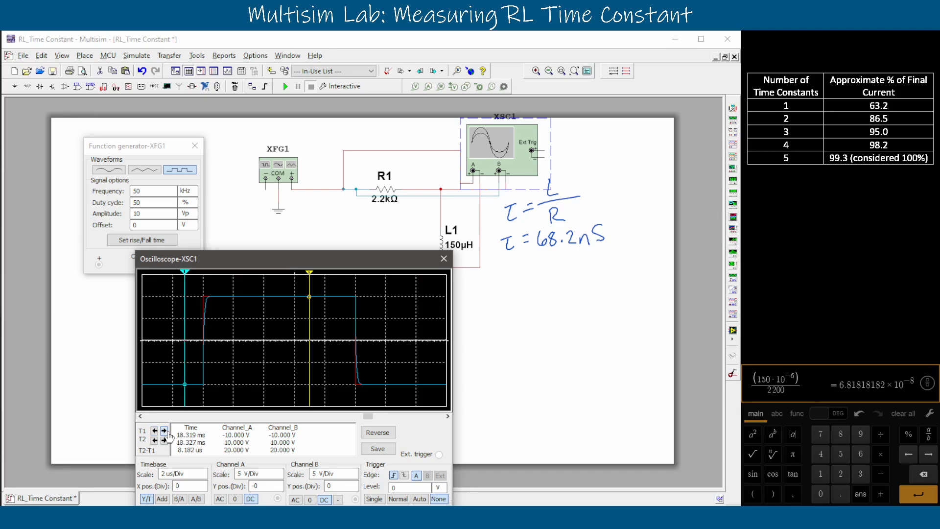
left_click(164, 430)
left_click(164, 431)
left_click(164, 431)
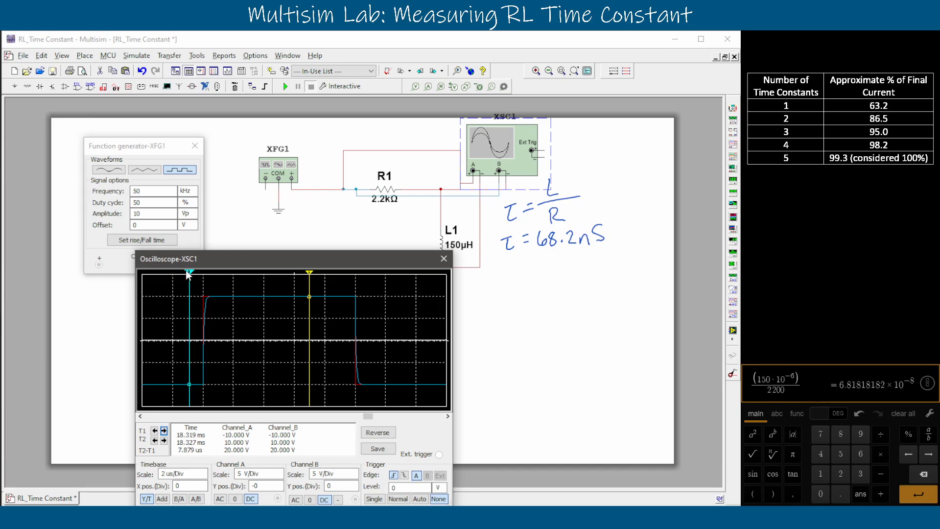
Compare the time and channel voltages on the low level, high level and rising edge using cursors T1 and T2.
left_click_drag(190, 281, 172, 286)
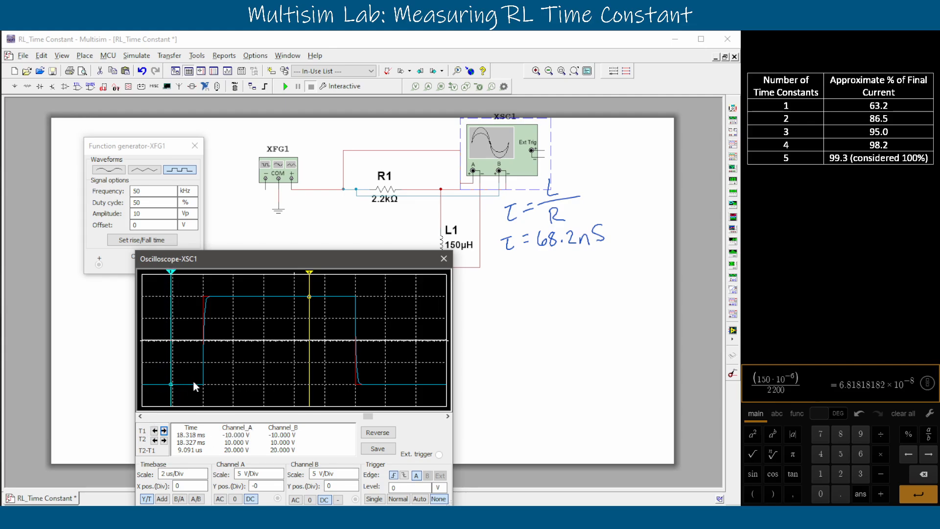
mouse_move(176, 274)
left_mouse_down()
mouse_move(189, 283)
mouse_move(177, 287)
left_mouse_up()
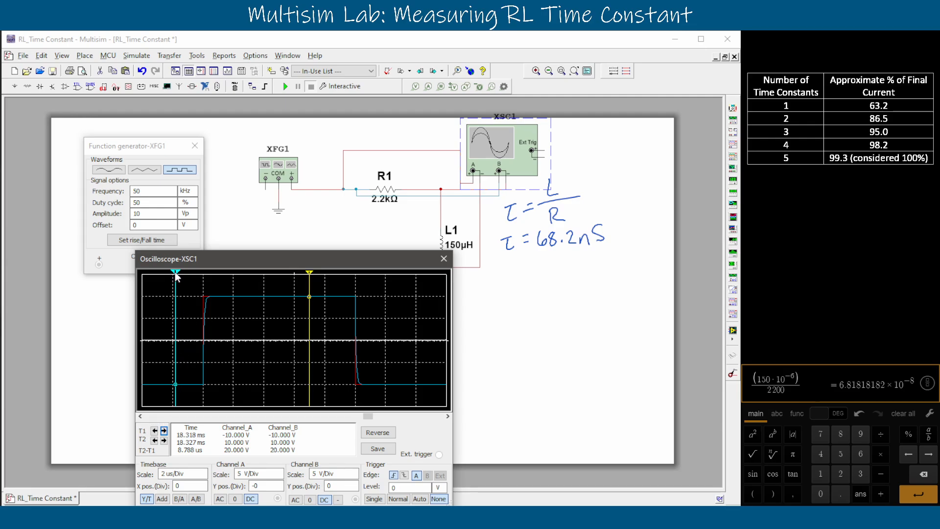
mouse_move(176, 276)
left_mouse_down()
mouse_move(167, 304)
mouse_move(189, 283)
mouse_move(168, 306)
mouse_move(180, 292)
left_mouse_up()
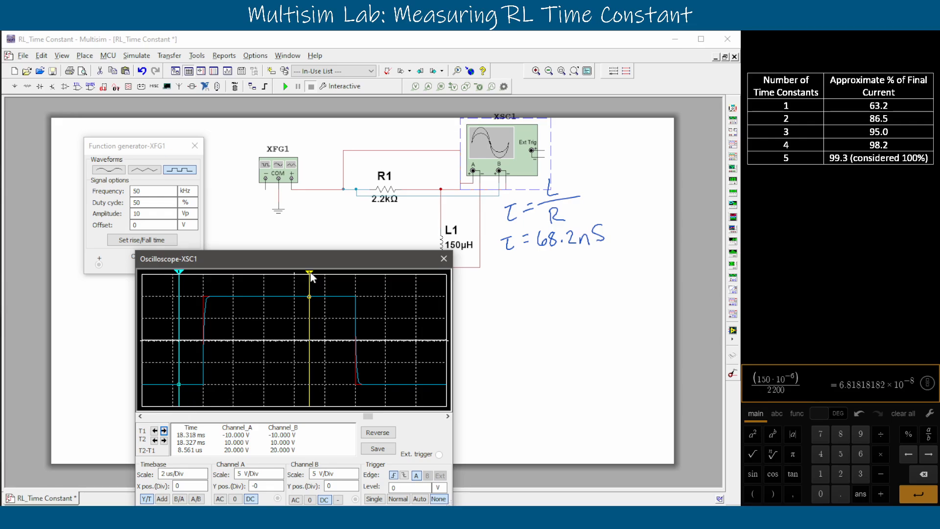
left_click_drag(310, 274, 290, 283)
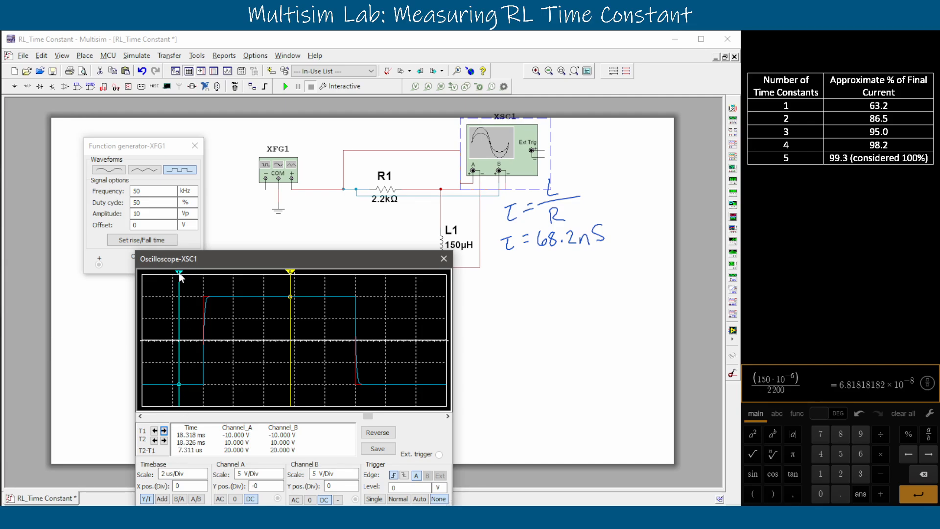
left_click_drag(179, 277, 267, 276)
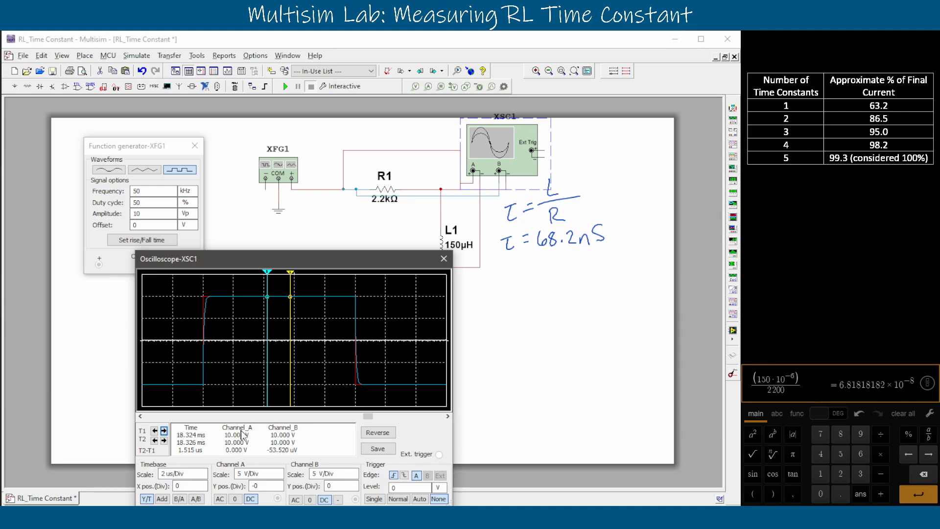
left_click_drag(267, 277, 183, 289)
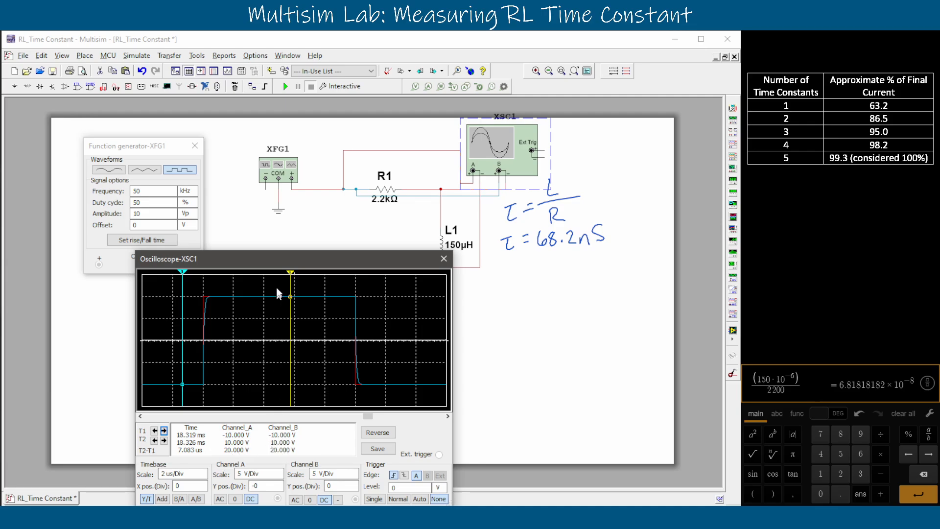
left_click_drag(291, 273, 205, 278)
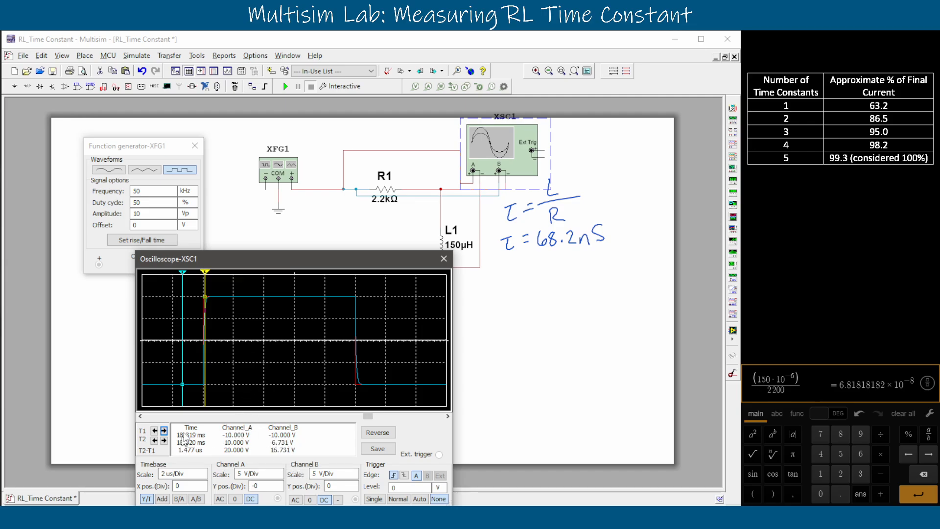
left_click_drag(211, 271, 245, 272)
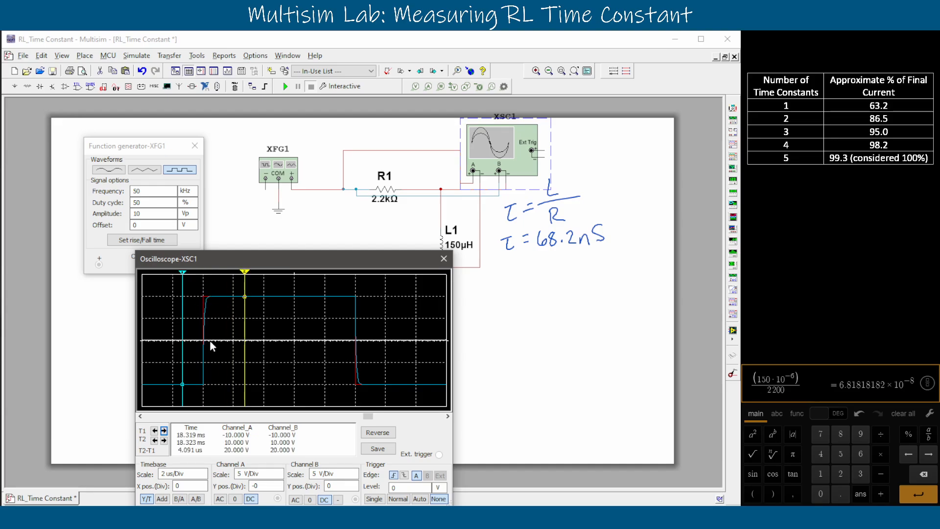
Set the timebase scale to 500 ns/Div and bring the rising edge near the cursors.
left_click(202, 475)
left_click(204, 477)
left_click(203, 477)
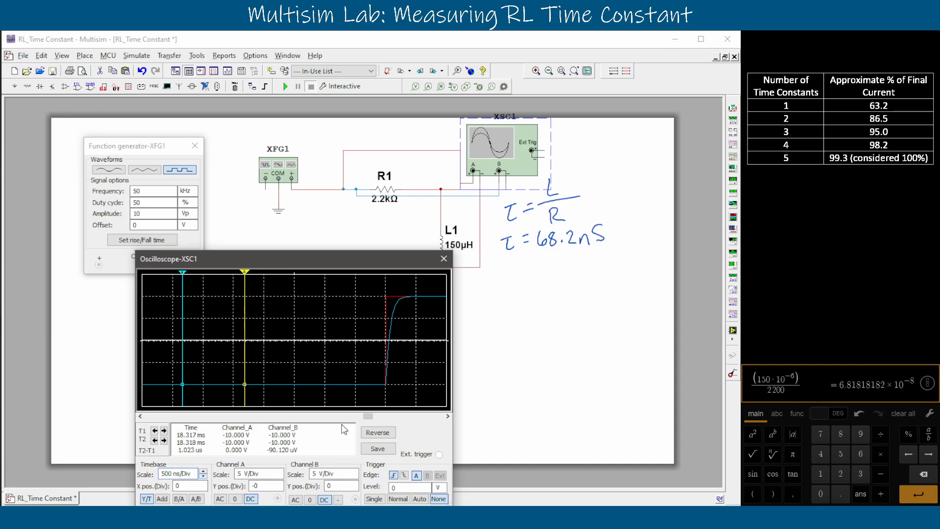
left_click(447, 415)
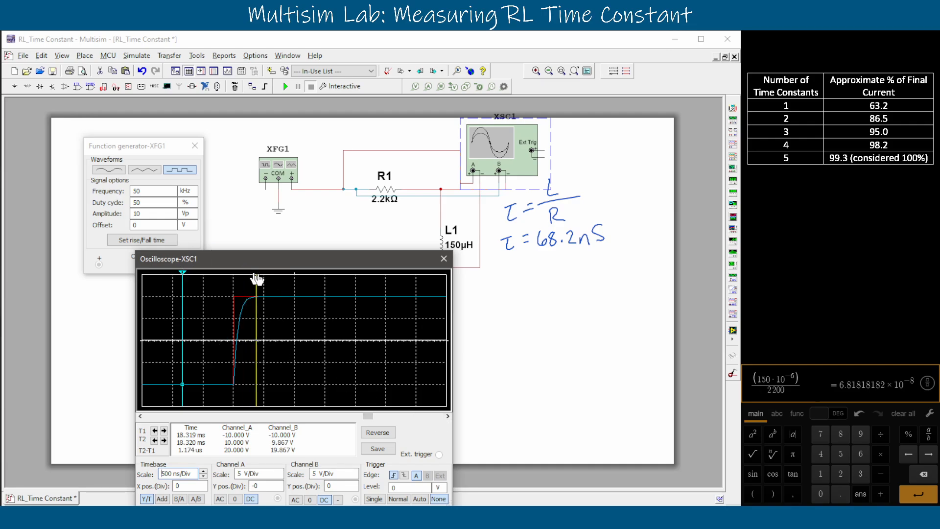
Place cursor T2 on the settled high level and cursor T1 at the foot of the rising edge, about 871 ns apart.
left_click_drag(245, 272, 286, 272)
left_click_drag(184, 277, 208, 295)
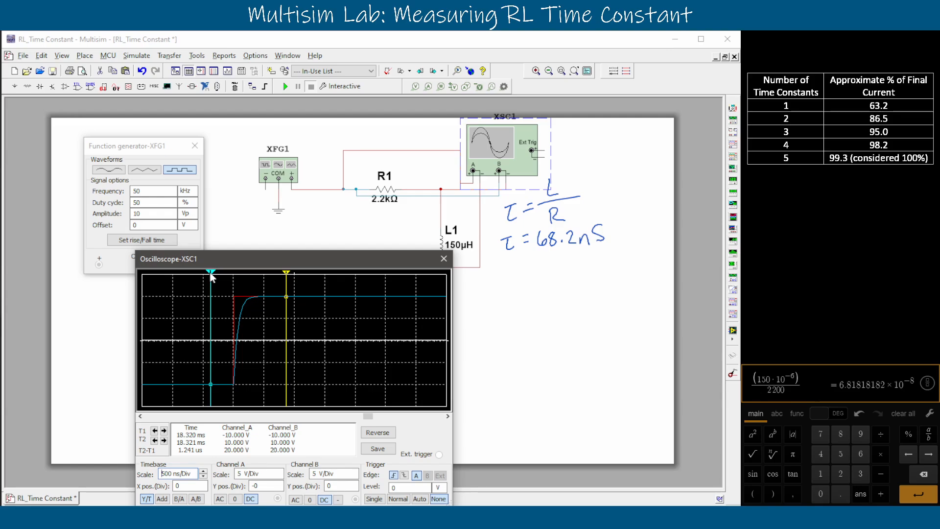
left_click_drag(210, 272, 234, 284)
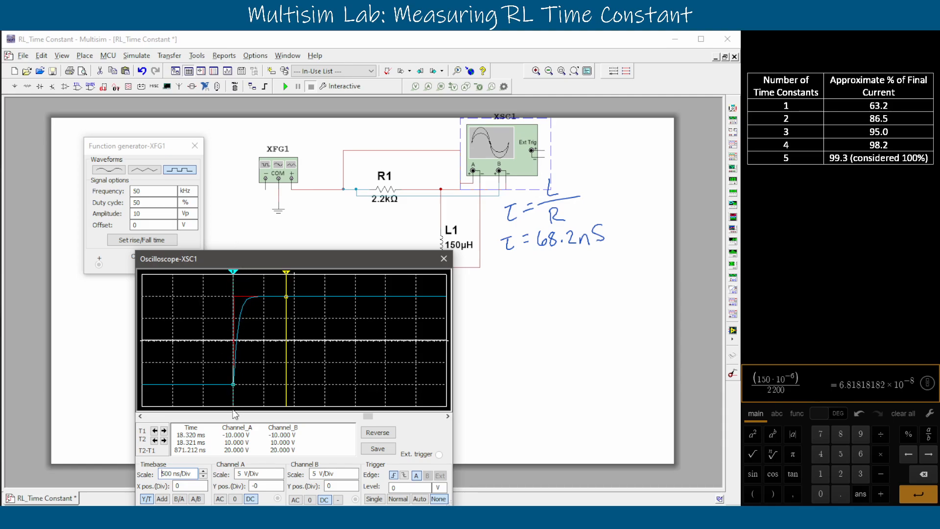
Fine-step T1 to the last −10 V point before the rising edge and place T2 about 455 ns after it, where Channel B levels off.
left_click(164, 432)
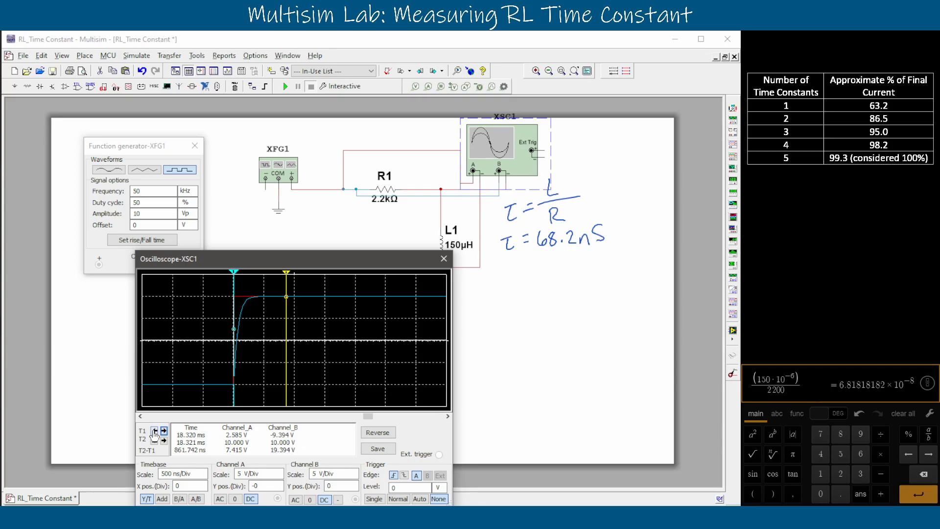
left_click(154, 430)
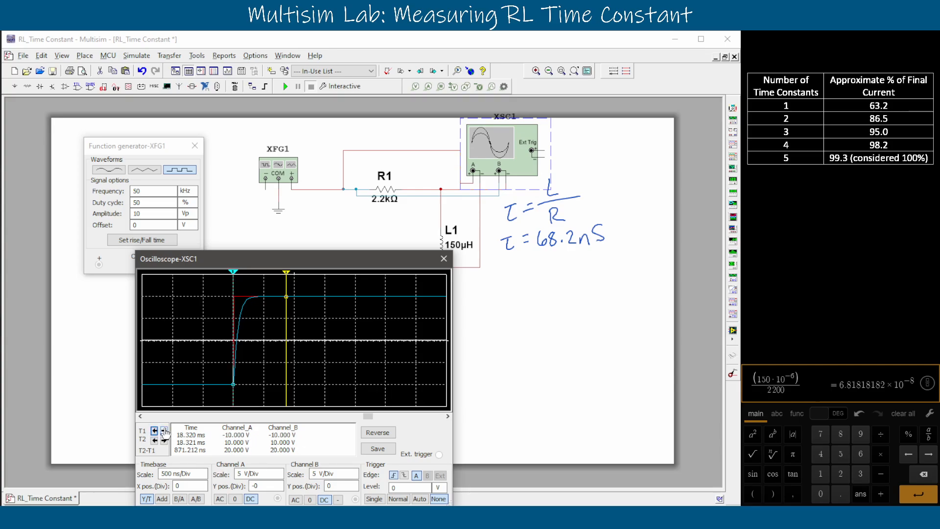
left_click(164, 431)
left_click(155, 430)
left_click(164, 431)
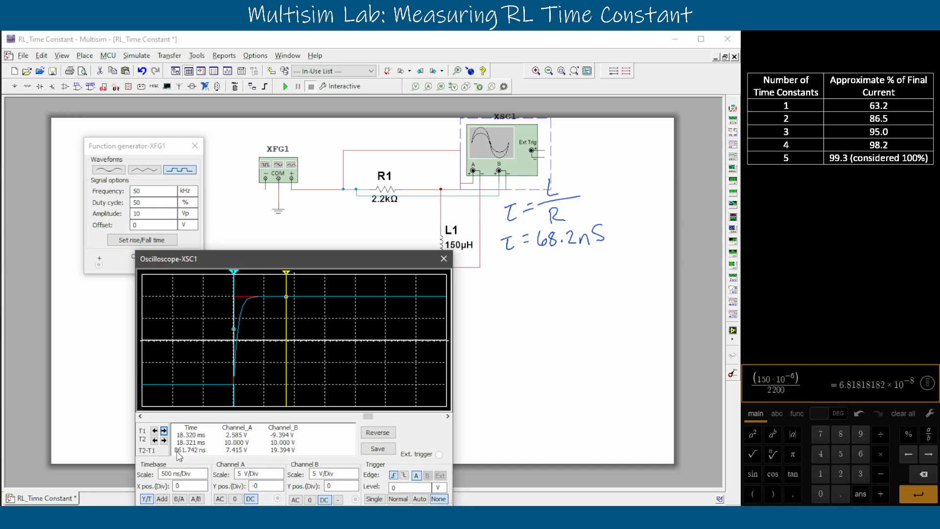
left_click(155, 431)
left_click(164, 432)
left_click(155, 430)
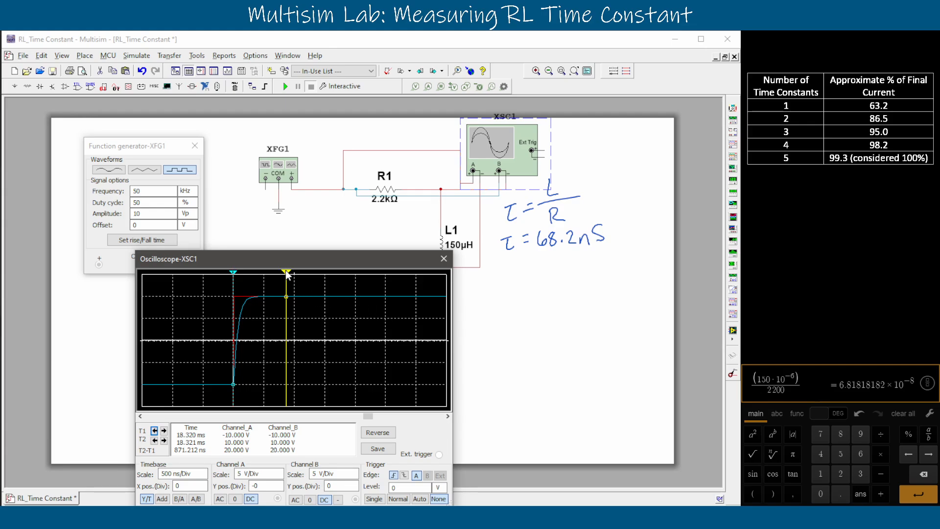
left_click_drag(288, 276, 262, 277)
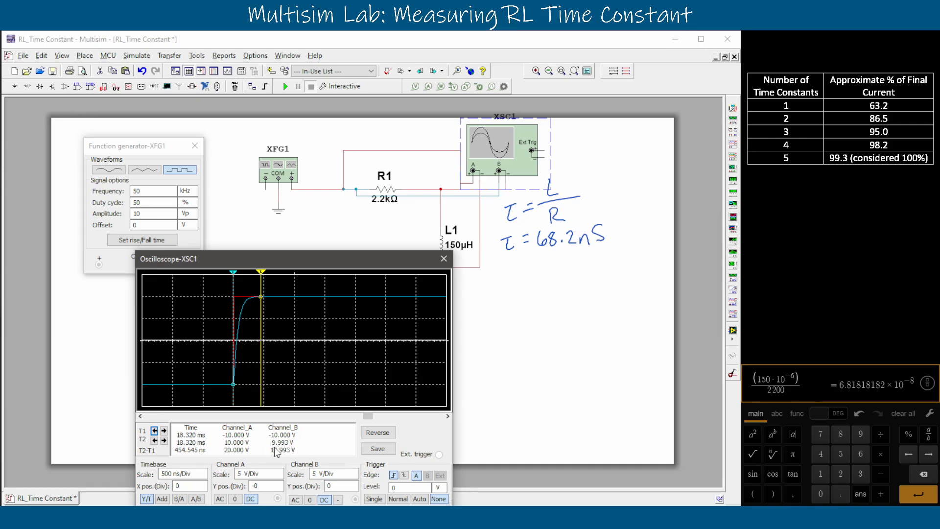
Switch to the calculator and compute 20 · .632 on a new line.
left_click(918, 494)
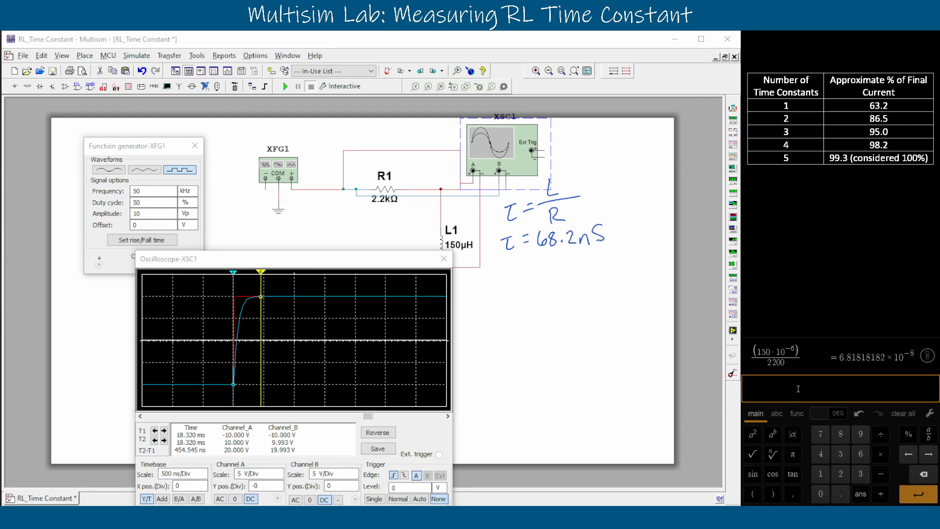
type("20 · .6")
type("32")
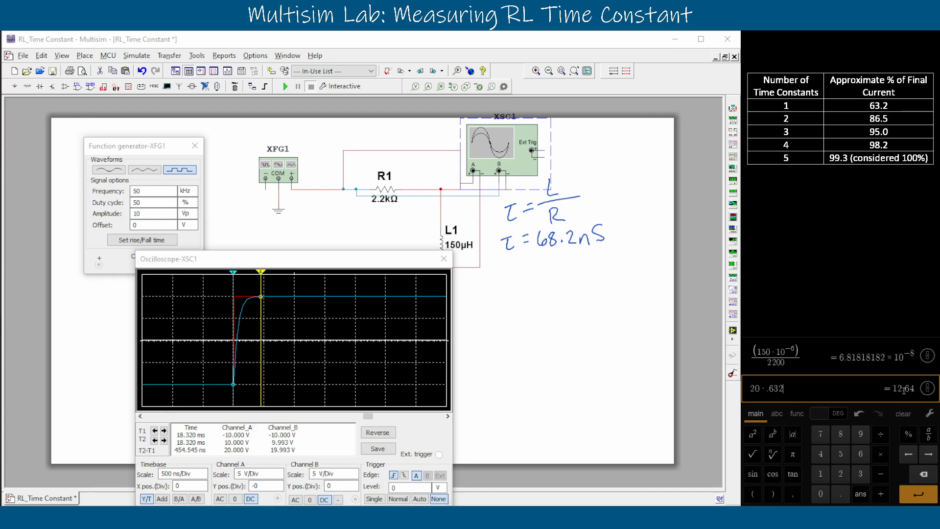
Return to the schematic and handwrite the note "Δ = 12.64V" in blue below the calculated τ value.
left_click(538, 332)
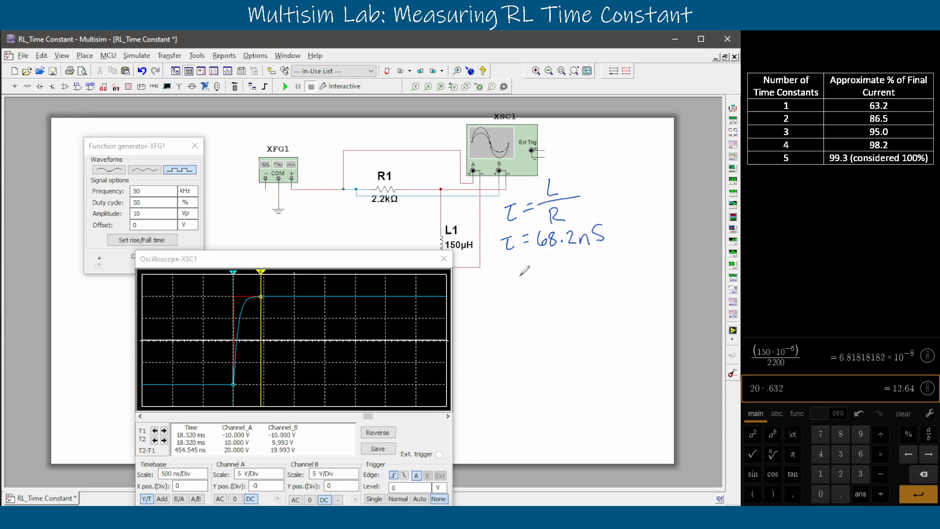
mouse_move(522, 272)
left_mouse_down()
mouse_move(523, 287)
mouse_move(552, 285)
mouse_move(583, 267)
mouse_move(584, 286)
left_mouse_up()
left_click_drag(587, 269, 598, 268)
mouse_move(485, 277)
left_mouse_down()
mouse_move(489, 289)
mouse_move(513, 278)
left_mouse_up()
left_click_drag(503, 286, 514, 284)
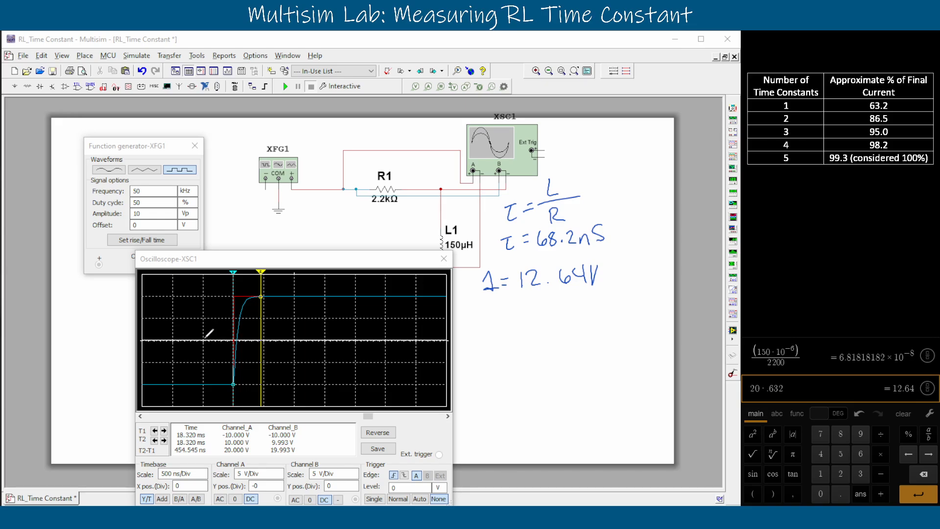
Annotate the trace in orange with the 0 V line, the −10 level and rise arrows, and circle Channel B's T1 reading.
mouse_move(258, 331)
left_mouse_down()
mouse_move(235, 347)
mouse_move(260, 331)
left_mouse_up()
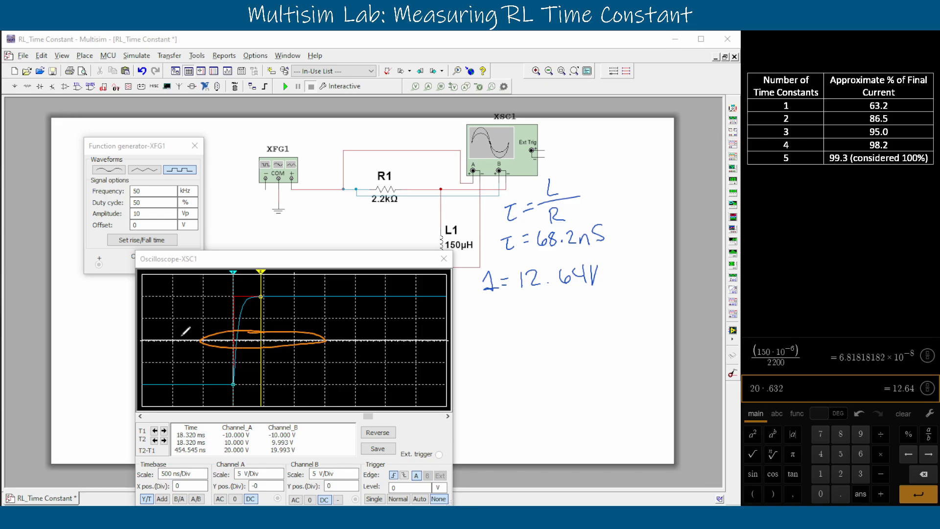
mouse_move(188, 331)
left_mouse_down()
mouse_move(202, 320)
mouse_move(218, 379)
mouse_move(210, 405)
mouse_move(221, 391)
left_mouse_up()
mouse_move(300, 425)
left_mouse_down()
mouse_move(262, 434)
mouse_move(302, 424)
left_mouse_up()
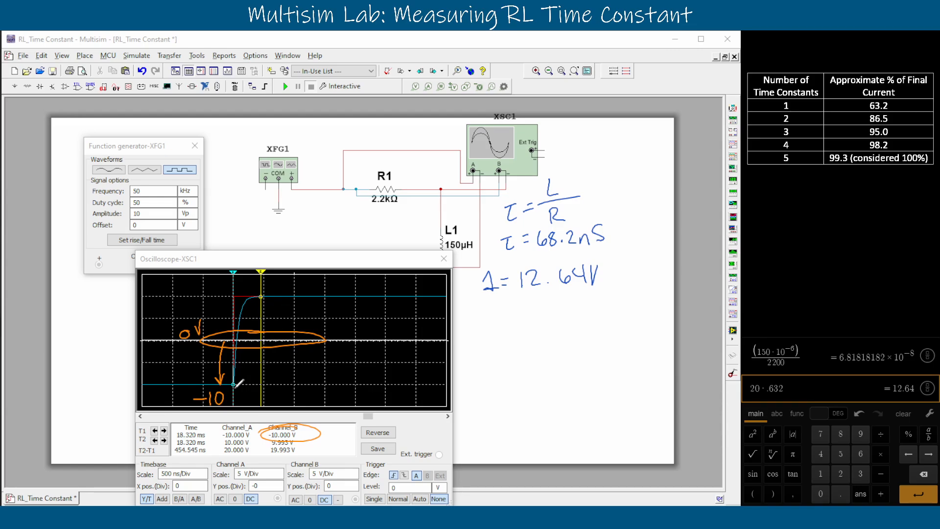
mouse_move(242, 384)
left_mouse_down()
mouse_move(265, 377)
mouse_move(247, 377)
mouse_move(253, 340)
left_mouse_up()
mouse_move(243, 346)
left_mouse_down()
mouse_move(256, 345)
mouse_move(293, 299)
left_mouse_up()
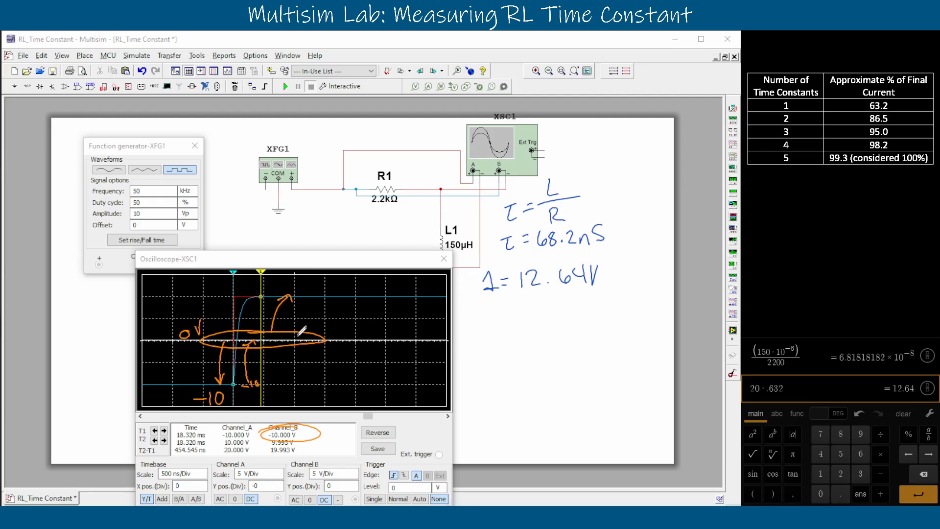
Circle the 12.64V note, undo that circle and erase the orange annotations from the oscilloscope display.
mouse_move(606, 257)
left_mouse_down()
mouse_move(618, 277)
mouse_move(571, 255)
left_mouse_up()
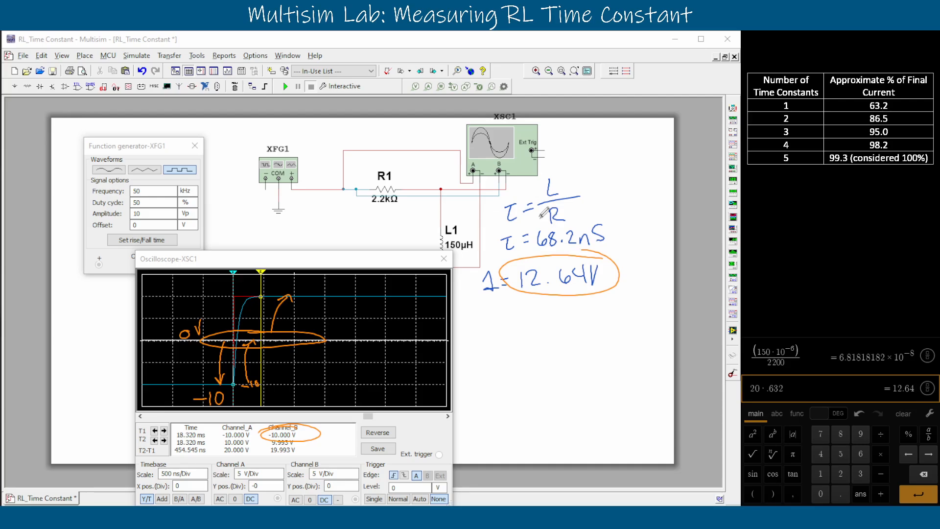
key("ctrl+z")
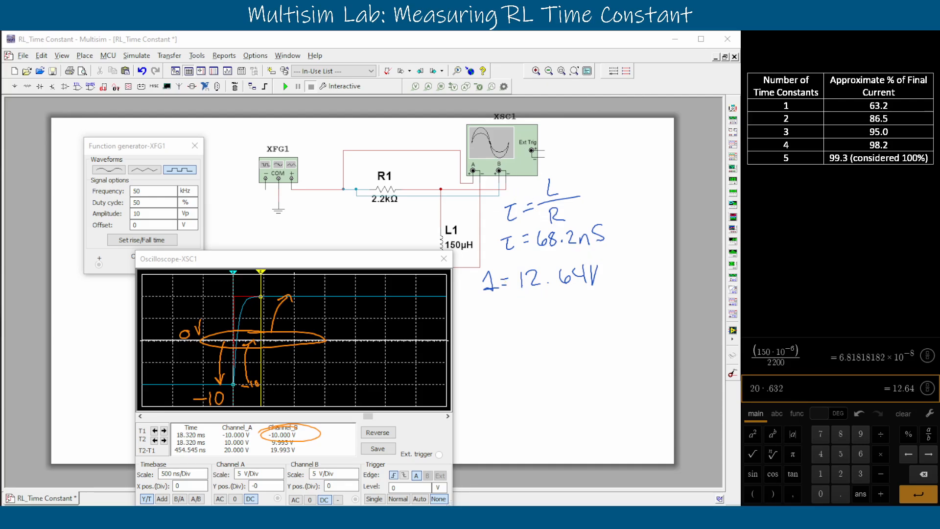
mouse_move(325, 281)
left_mouse_down()
mouse_move(198, 401)
mouse_move(289, 318)
mouse_move(182, 330)
mouse_move(308, 454)
left_mouse_up()
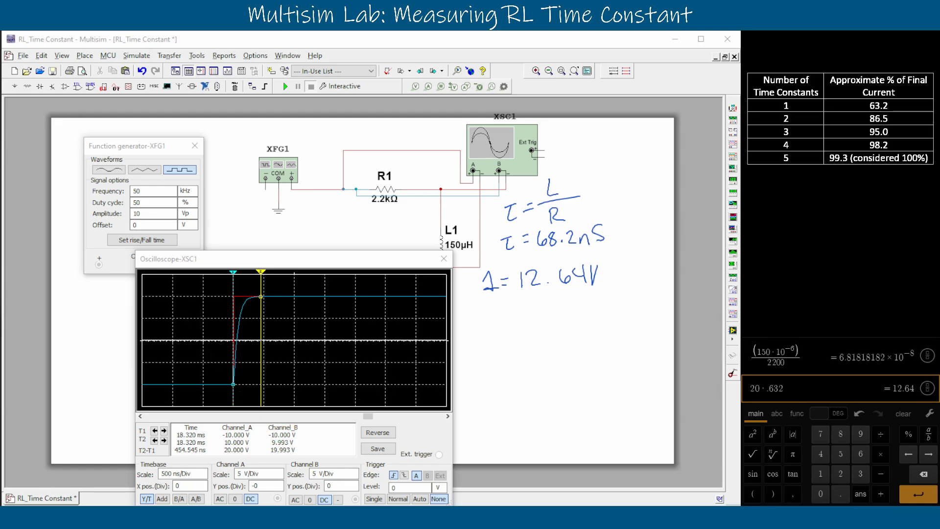
Compute −10+12.64 on a new calculator line.
key("Return")
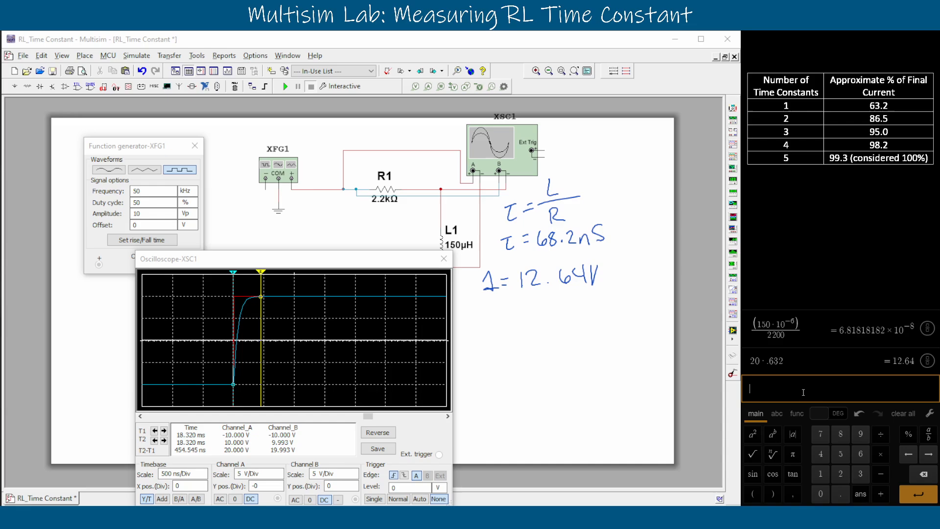
type("-10+12.64")
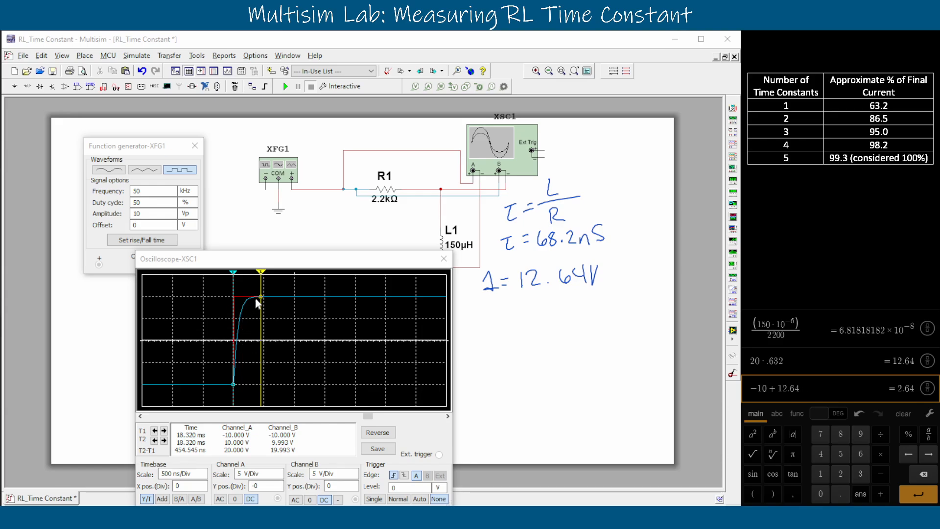
Move oscilloscope cursor 2 back onto the rising part of the curve and select Channel B as its trace.
left_click_drag(261, 273, 241, 278)
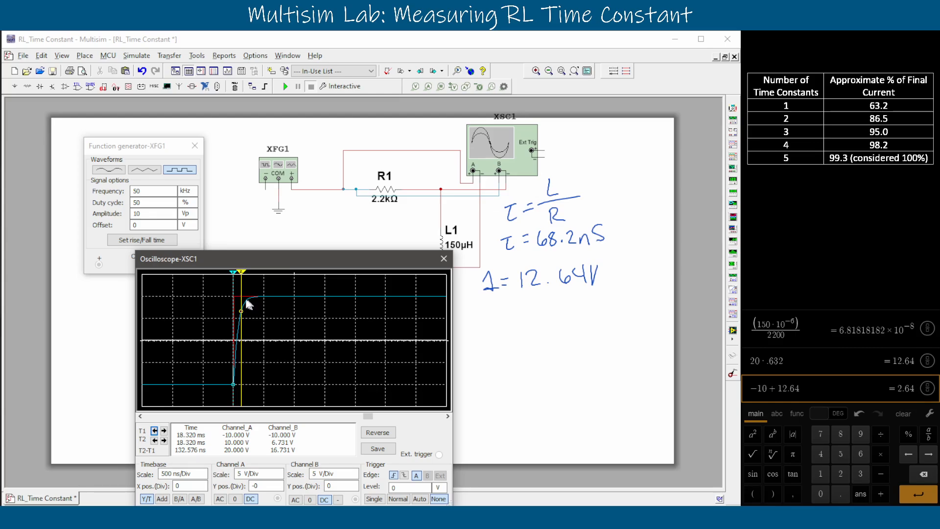
right_click(243, 279)
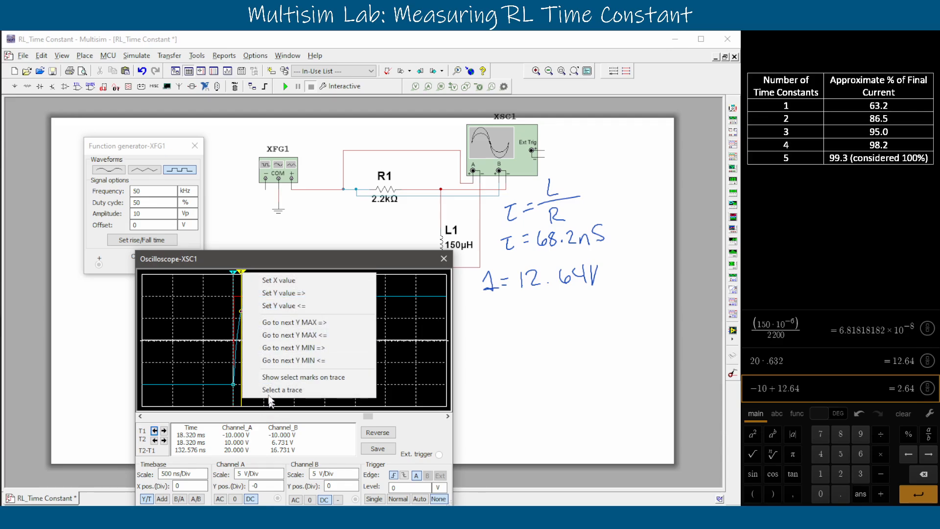
left_click(288, 391)
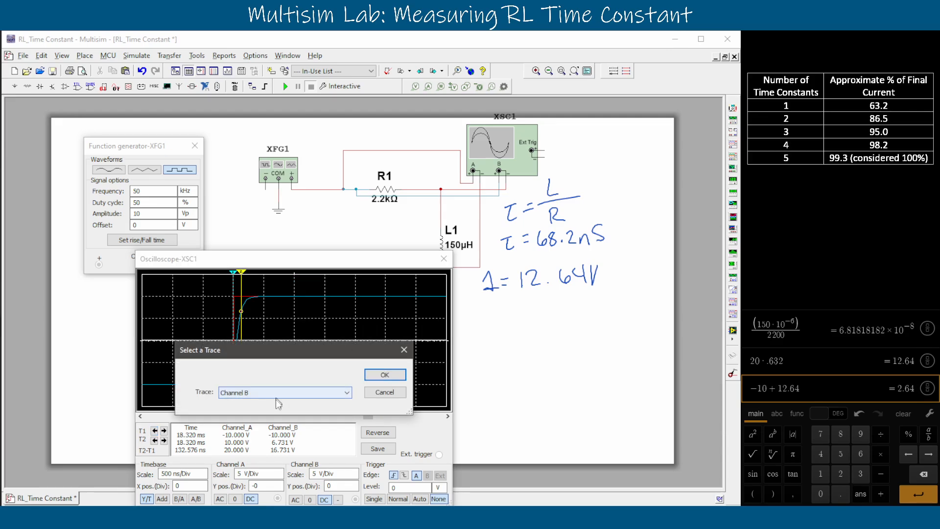
left_click(349, 394)
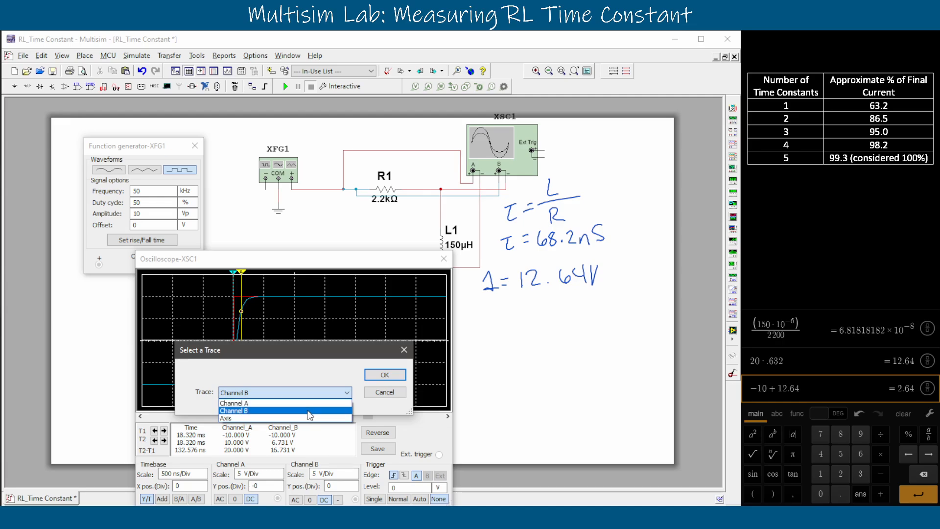
left_click(289, 410)
left_click(371, 375)
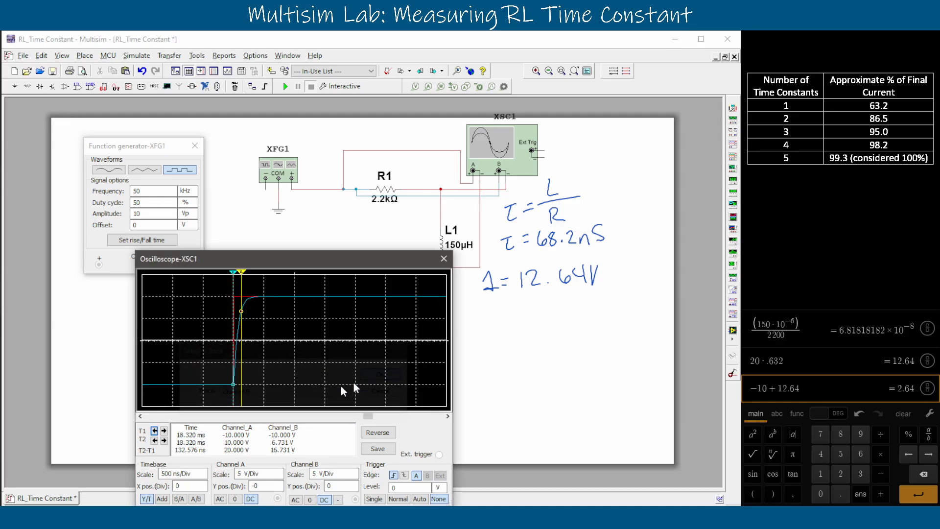
Set cursor 2 to the Y value 2.64, searching backward from the flat upper trace, and nudge cursor 1 one step later in time.
left_click_drag(241, 274, 284, 272)
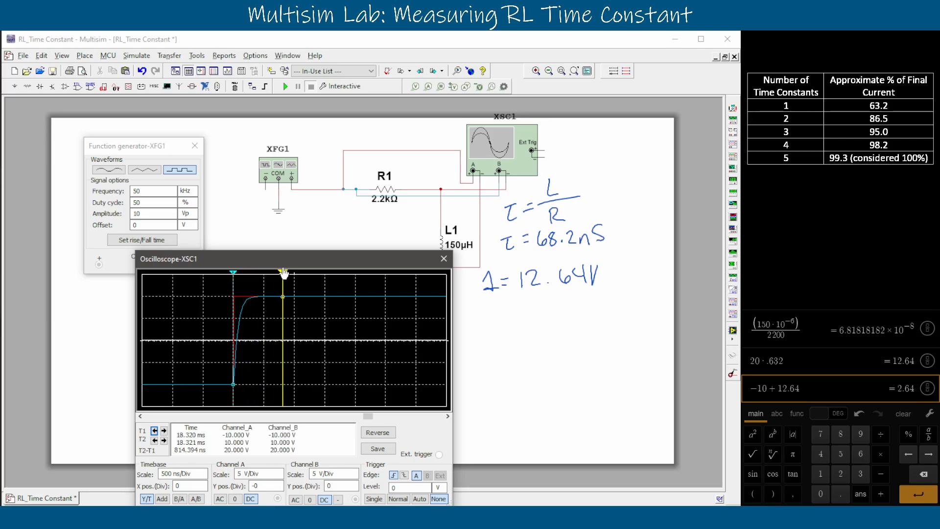
right_click(283, 273)
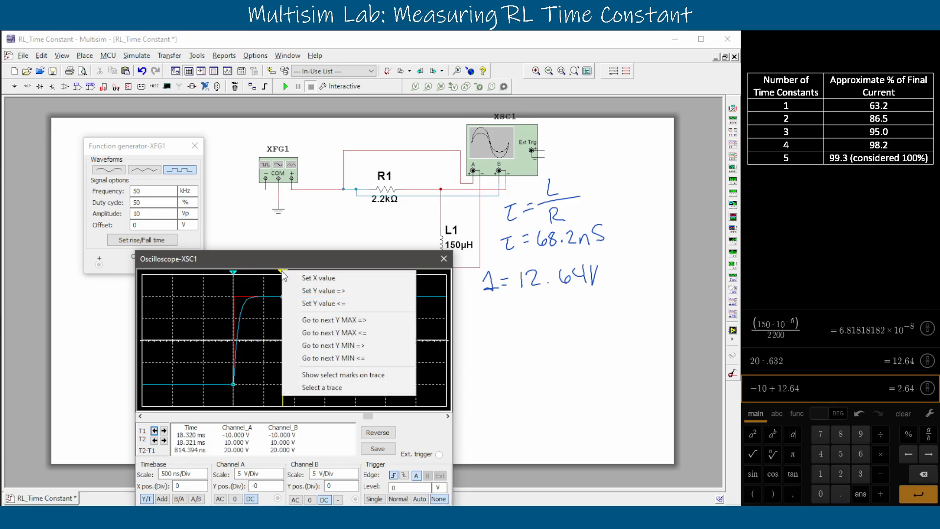
left_click(355, 305)
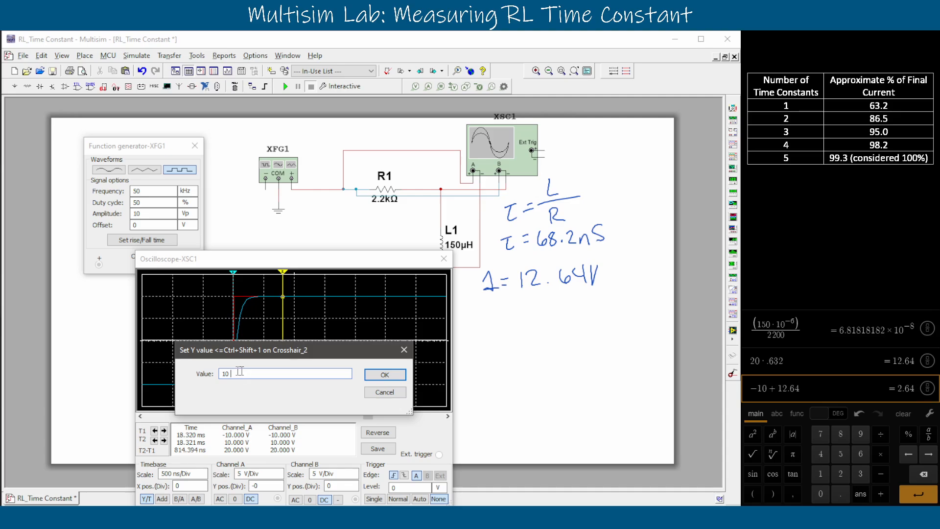
left_click_drag(240, 370, 216, 376)
type("2.64")
left_click(385, 374)
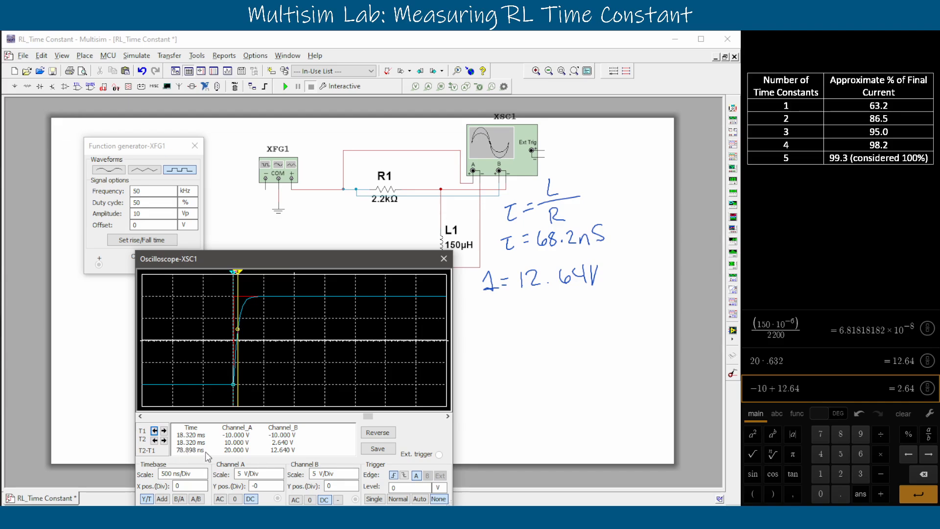
left_click(164, 431)
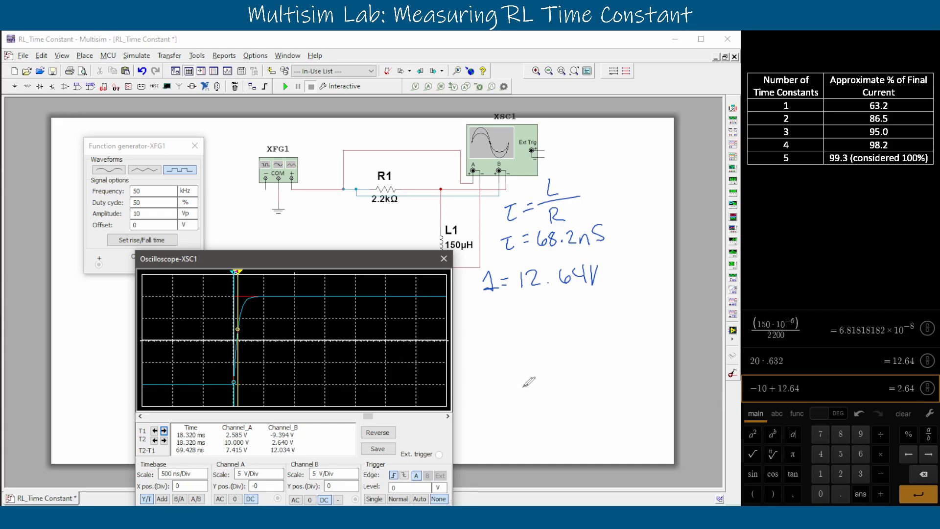
Box the T2-T1 time reading and the τ = 68.2nS note in orange, and mark the rising trace and cursor 1's marker.
mouse_move(203, 440)
left_mouse_down()
mouse_move(204, 457)
mouse_move(203, 444)
left_mouse_up()
mouse_move(609, 215)
left_mouse_down()
mouse_move(499, 252)
mouse_move(618, 217)
left_mouse_up()
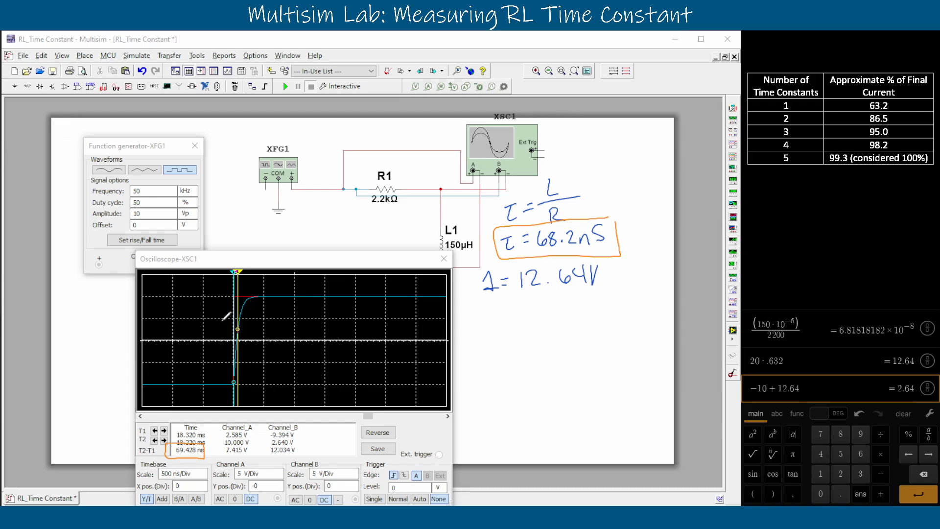
mouse_move(217, 323)
left_mouse_down()
mouse_move(230, 309)
mouse_move(236, 320)
left_mouse_up()
left_click_drag(236, 268, 234, 275)
Handwrite "2 =" in orange below the 12.64V note.
mouse_move(484, 317)
left_mouse_down()
mouse_move(496, 335)
mouse_move(517, 317)
left_mouse_up()
left_click_drag(508, 329, 518, 327)
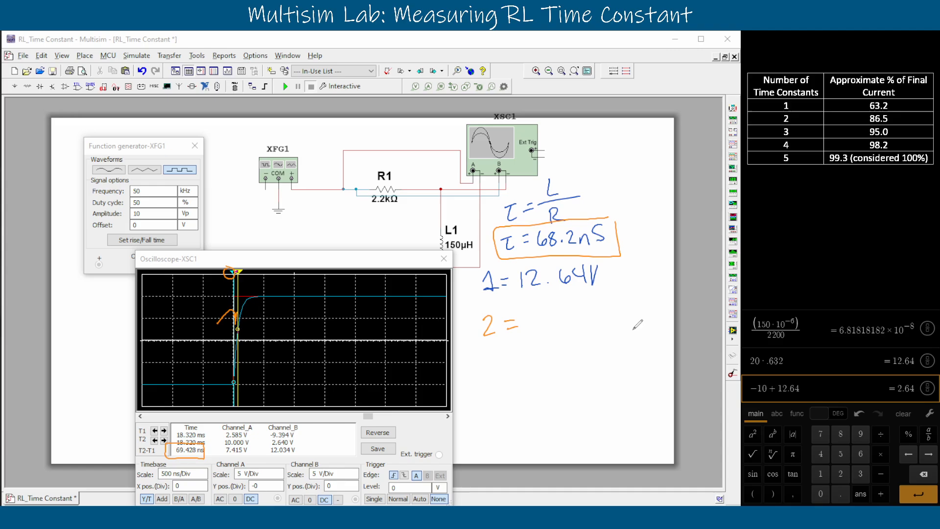